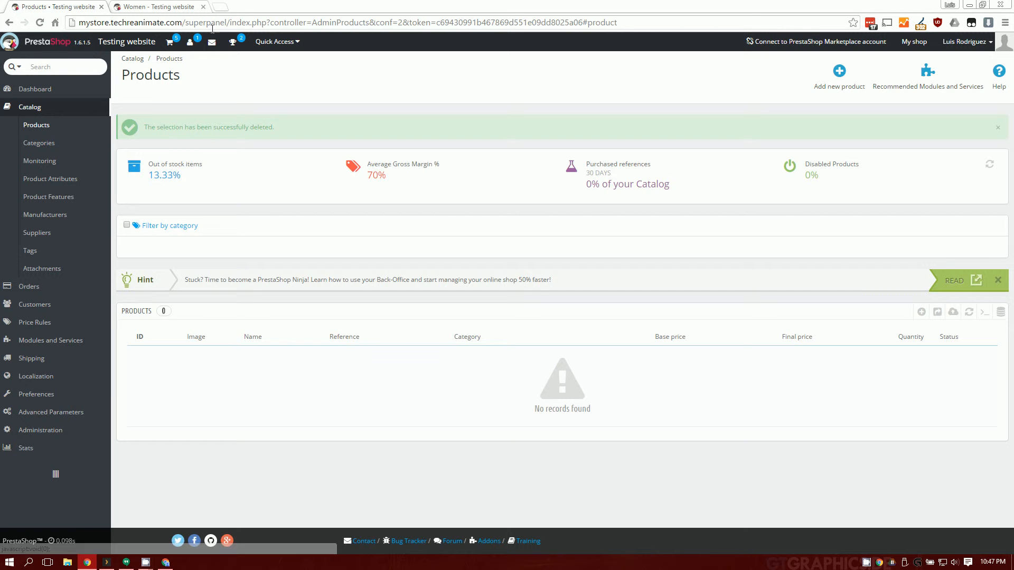
Step: Start a new product and name it Testproduct1
{"action": "double_click", "coordinate": [219, 23]}
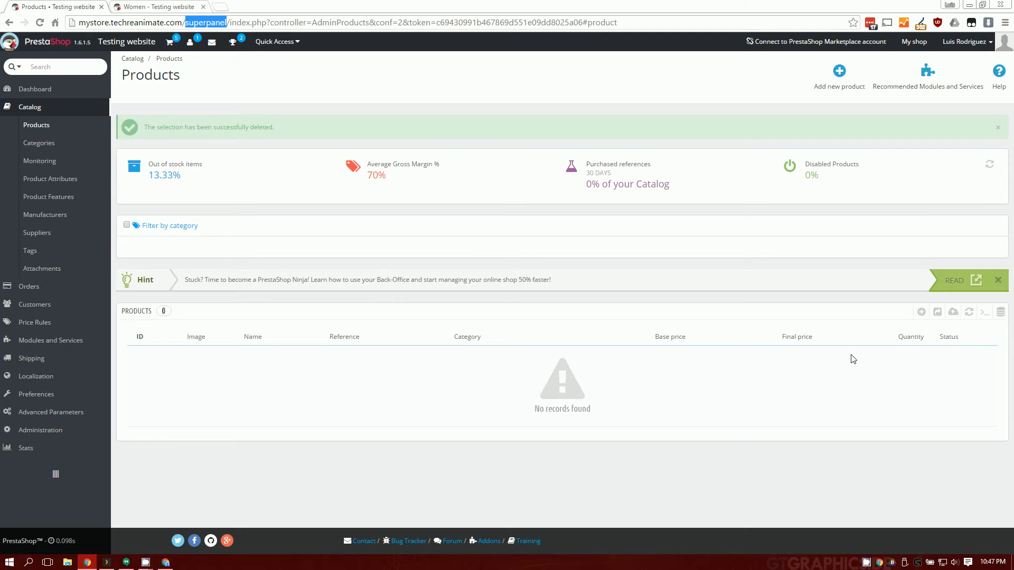
{"action": "left_click", "coordinate": [921, 313]}
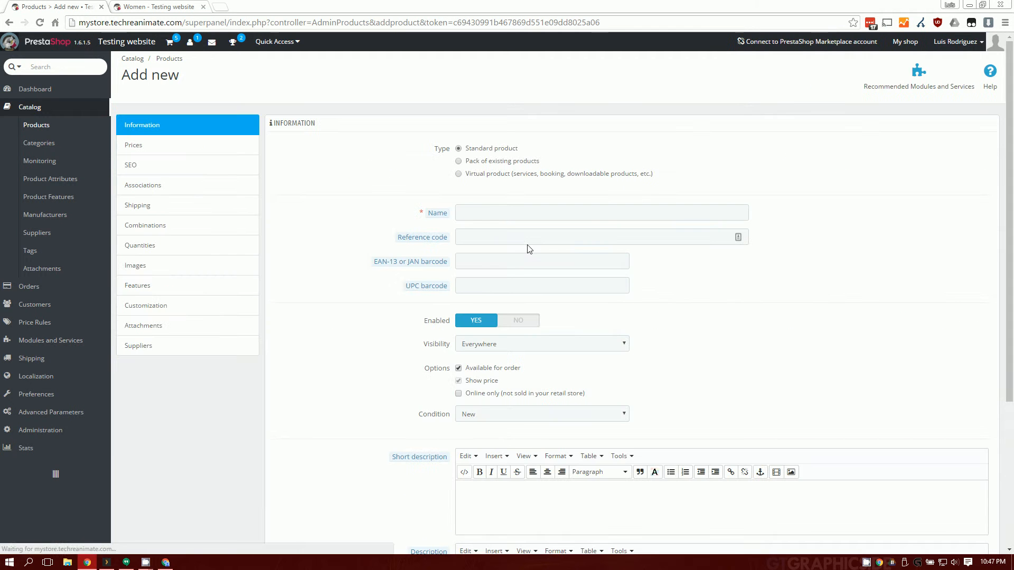
{"action": "left_click", "coordinate": [500, 213]}
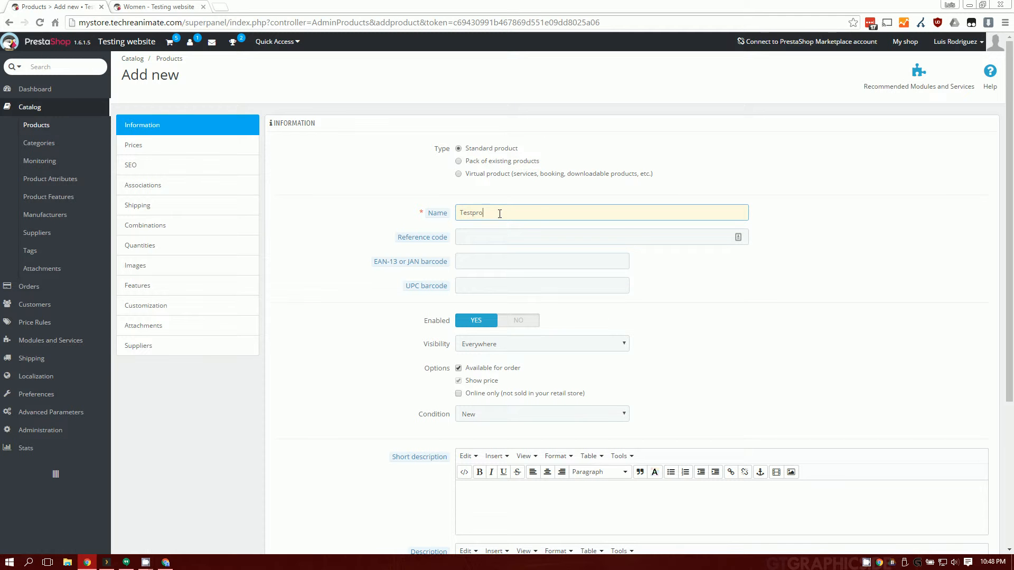
{"action": "type", "text": "Testproduct1"}
Step: Enter "This is a short description to a product" as the product's short description
{"action": "scroll", "coordinate": [532, 259], "scroll_direction": "down", "scroll_amount": 2}
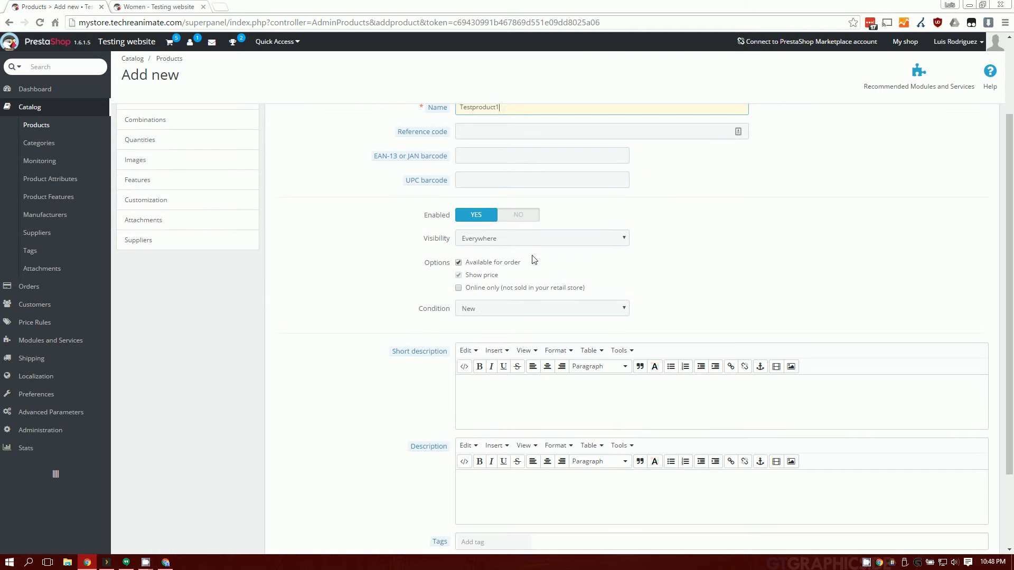
{"action": "scroll", "coordinate": [480, 327], "scroll_direction": "down", "scroll_amount": 2}
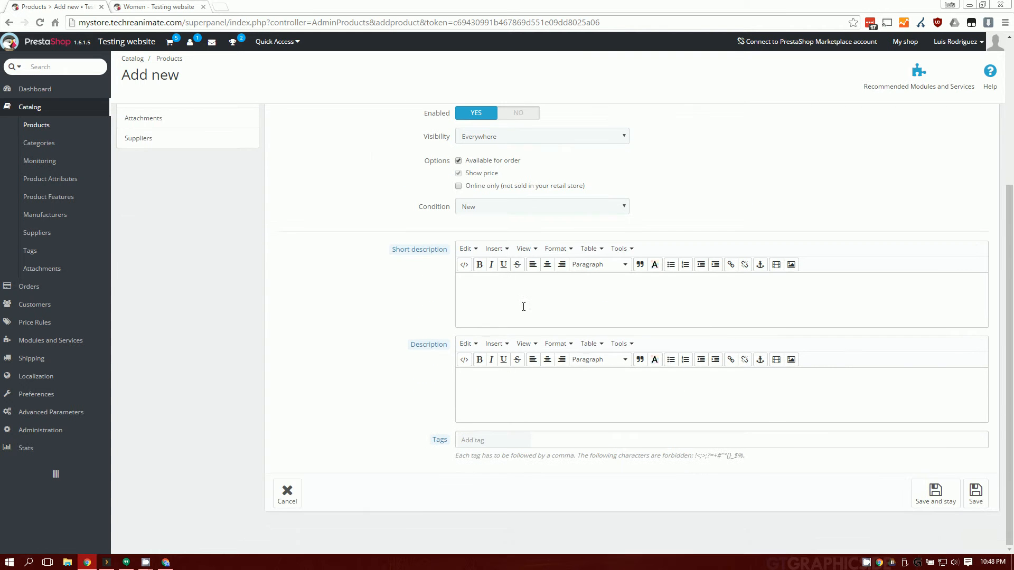
{"action": "left_click", "coordinate": [554, 302]}
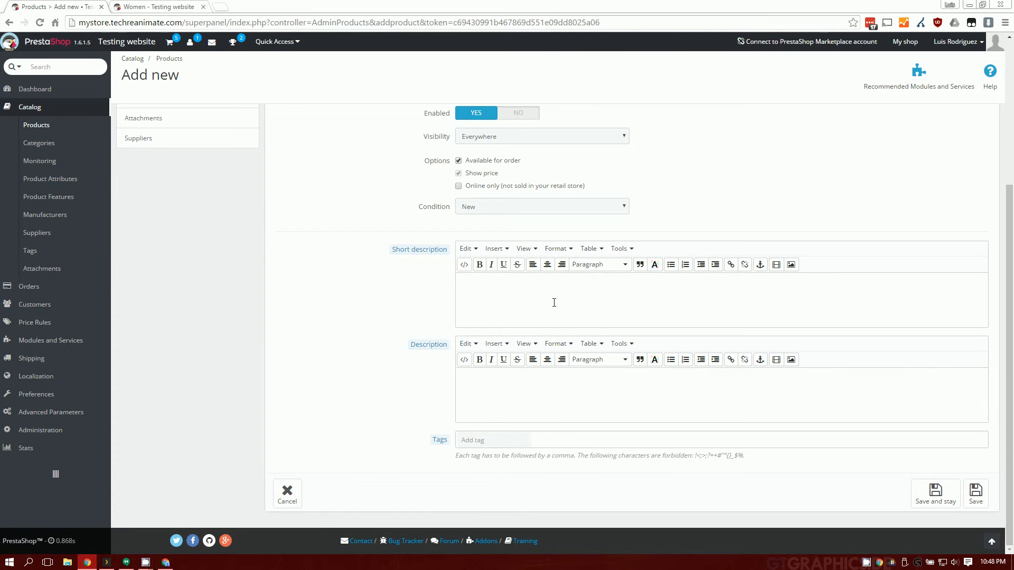
{"action": "type", "text": "This"}
{"action": "type", "text": "t"}
Step: Enter "This is a much longer description to a product sold here on our website" as the product's full description
{"action": "type", "text": "scripti"}
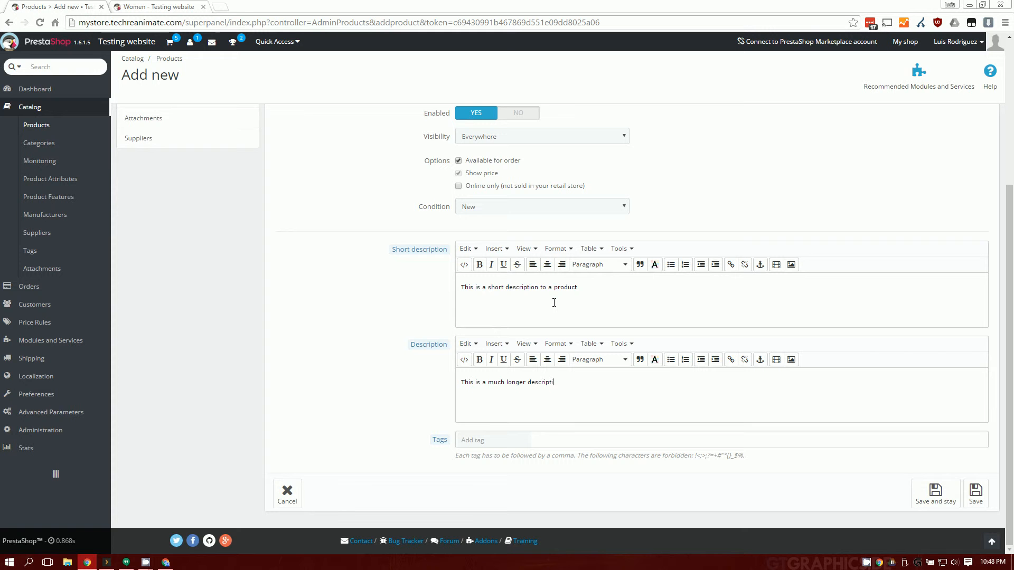
{"action": "type", "text": "on t"}
{"action": "type", "text": "websites"}
Step: Add the tags "product" and "item" and save the product while keeping it open for editing
{"action": "type", "text": "p"}
{"action": "type", "text": "rodu"}
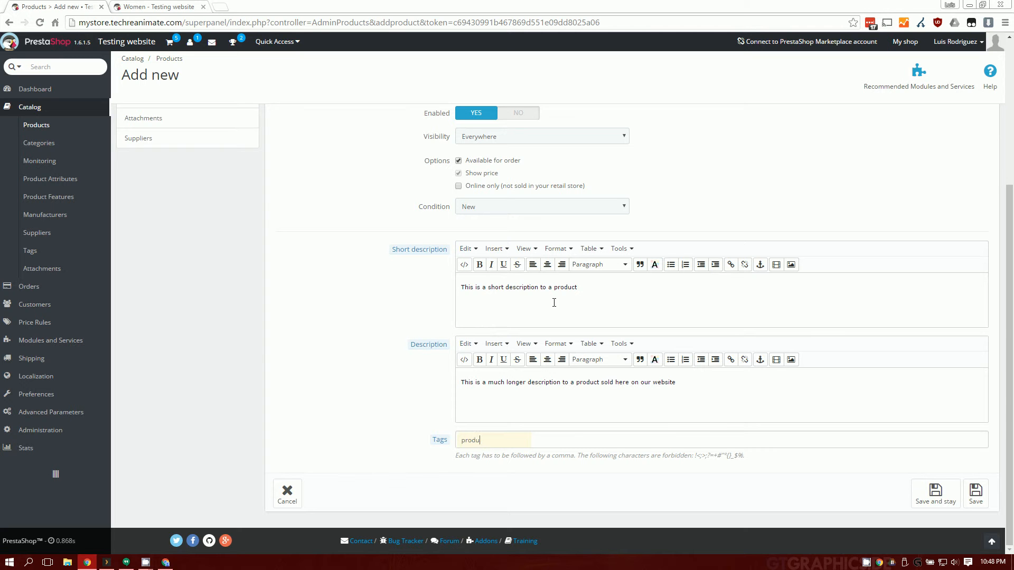
{"action": "type", "text": "ct"}
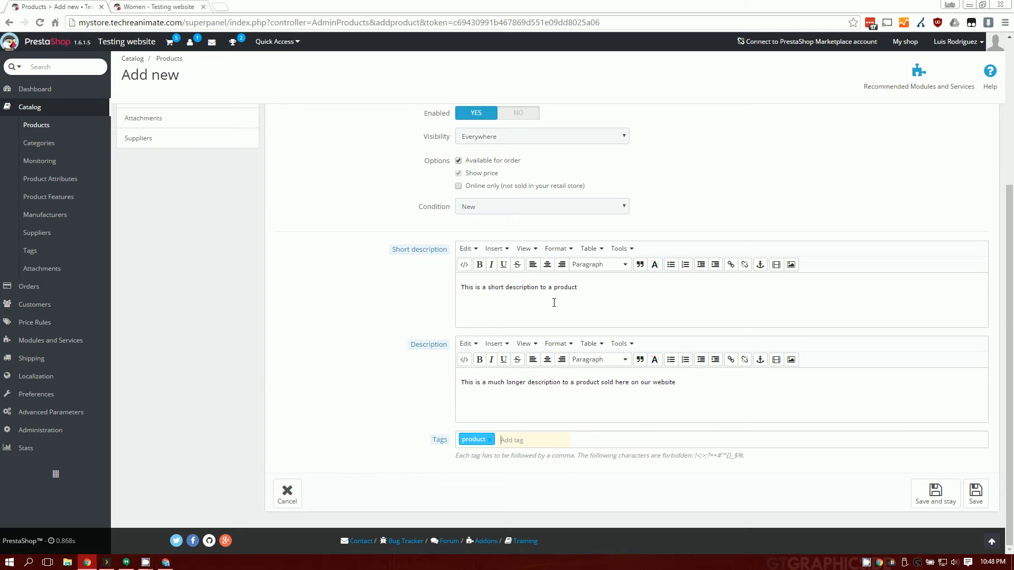
{"action": "type", "text": ",item,"}
{"action": "scroll", "coordinate": [627, 317], "scroll_direction": "up", "scroll_amount": 4}
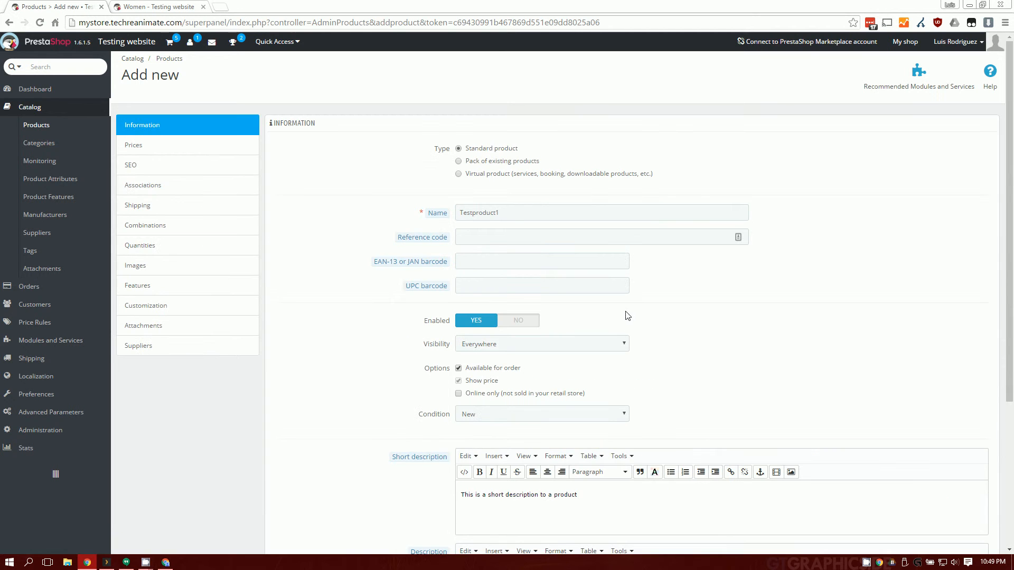
{"action": "scroll", "coordinate": [354, 458], "scroll_direction": "down", "scroll_amount": 4}
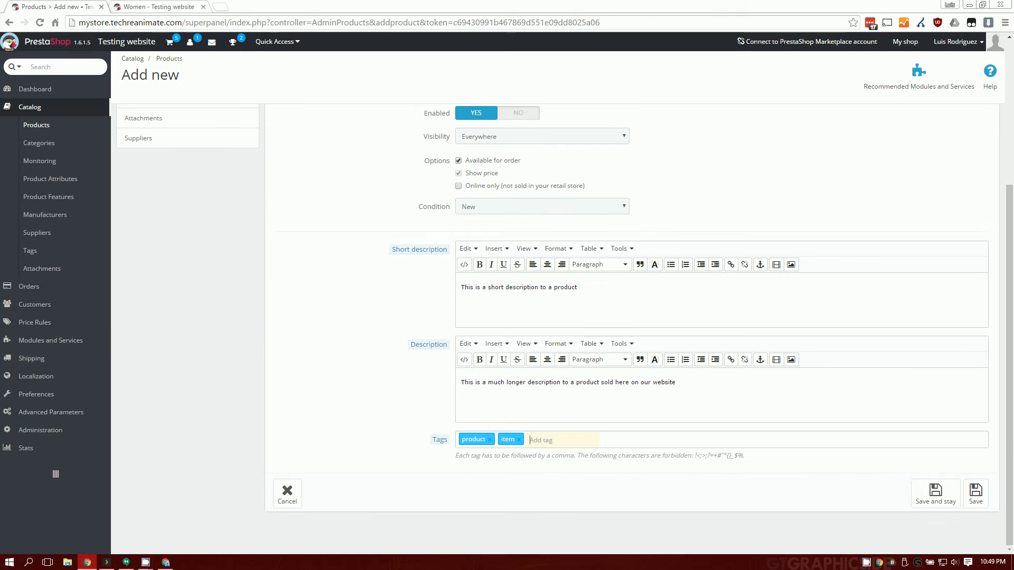
{"action": "left_click", "coordinate": [936, 499]}
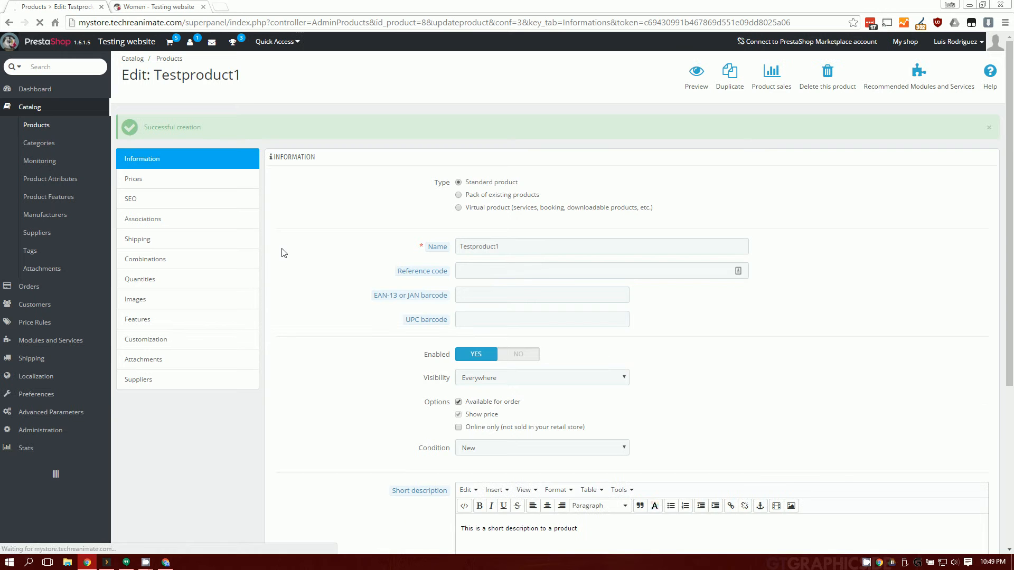
Step: Set the product's retail price to $2 and save it while staying on its prices
{"action": "left_click", "coordinate": [137, 179]}
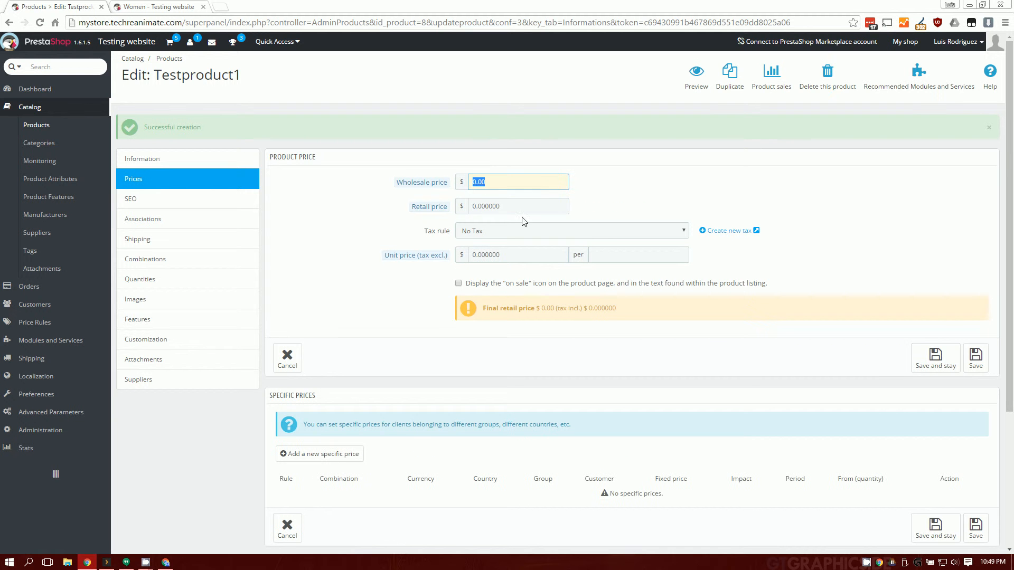
{"action": "mouse_move", "coordinate": [429, 211]}
{"action": "key", "text": "Tab"}
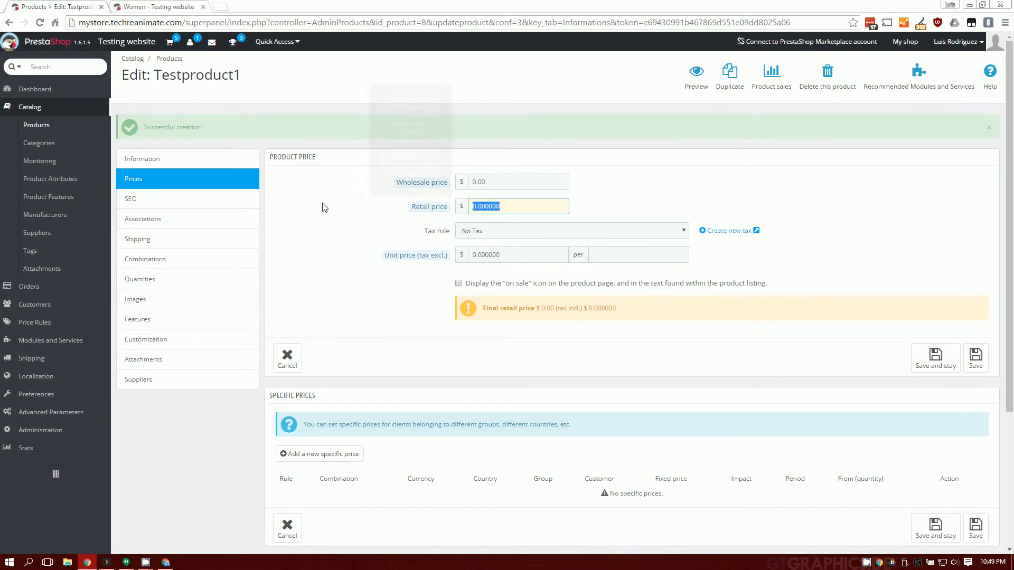
{"action": "type", "text": "1"}
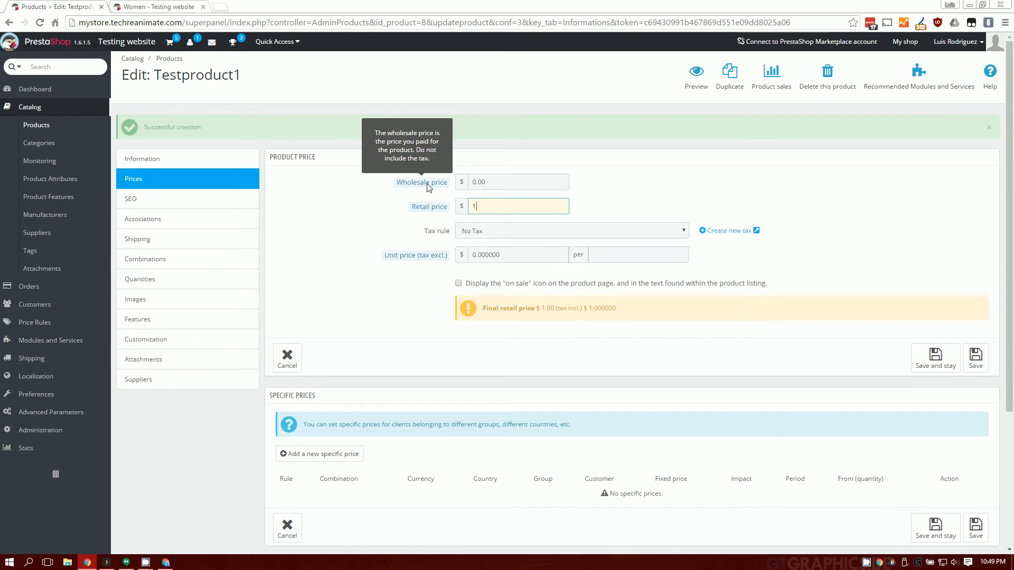
{"action": "mouse_move", "coordinate": [429, 190]}
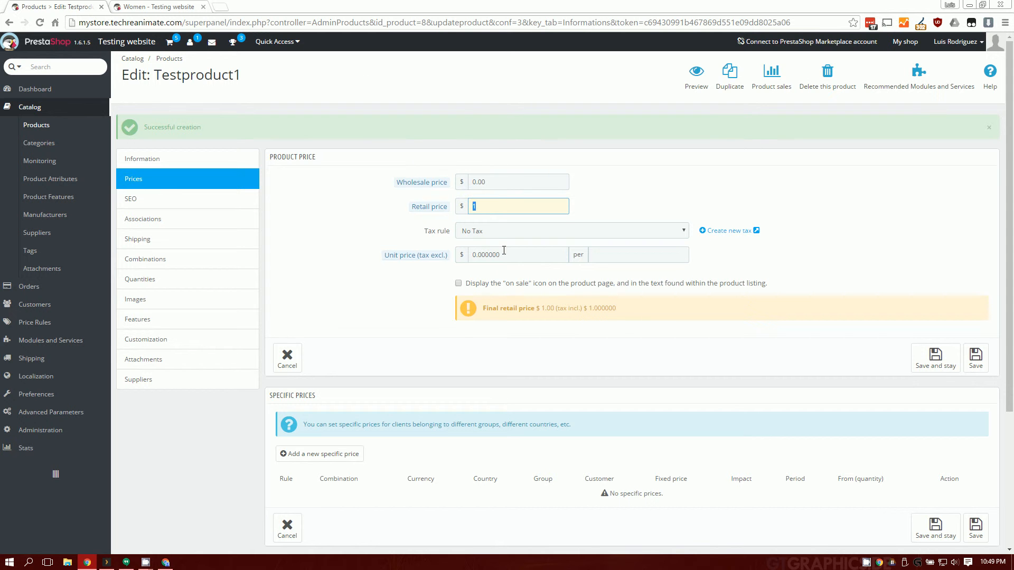
{"action": "type", "text": "2"}
{"action": "left_click", "coordinate": [932, 361]}
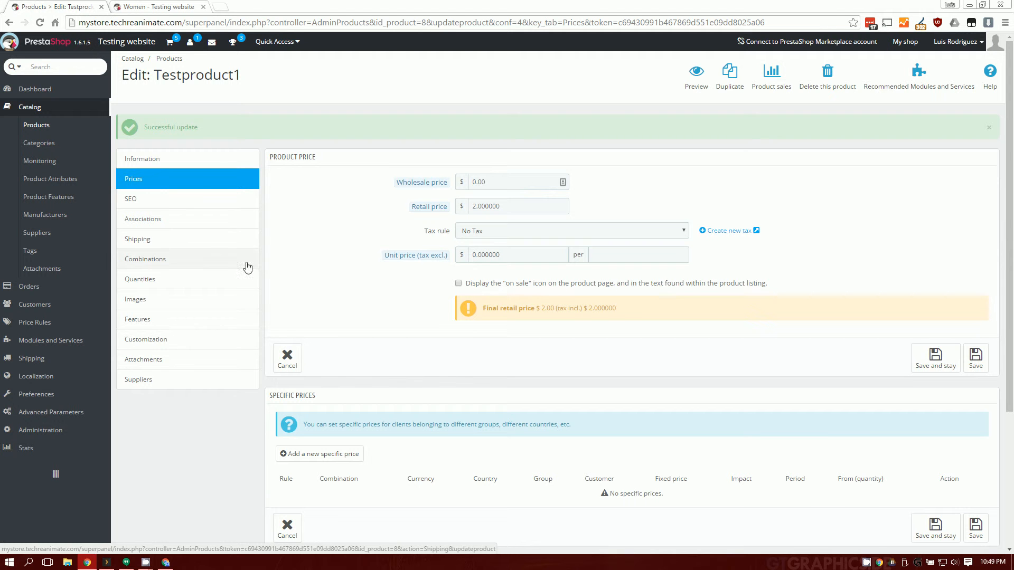
Step: Start a new combination for Testproduct1 and check which attributes it can use
{"action": "left_click", "coordinate": [341, 256]}
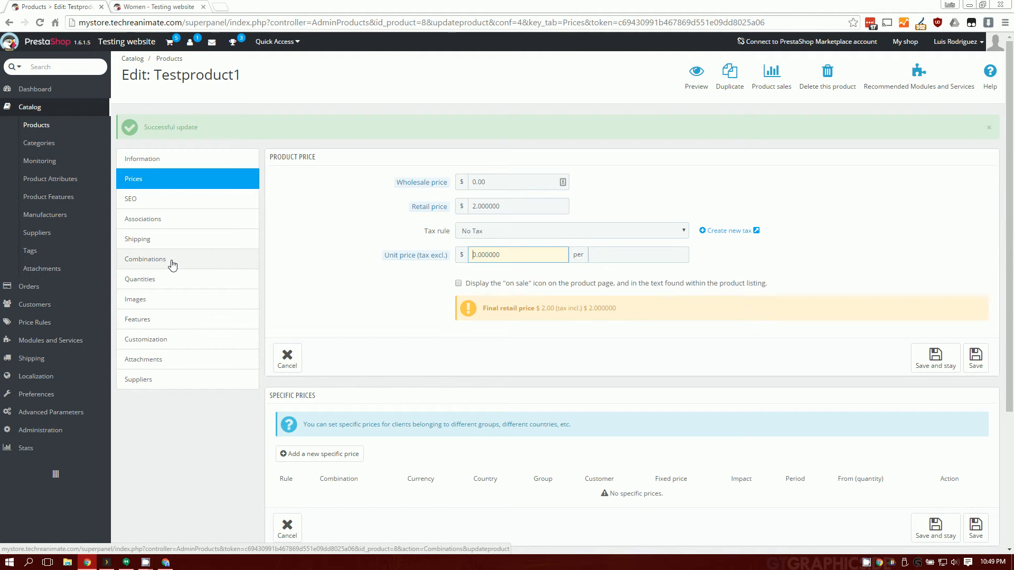
{"action": "left_click", "coordinate": [172, 261]}
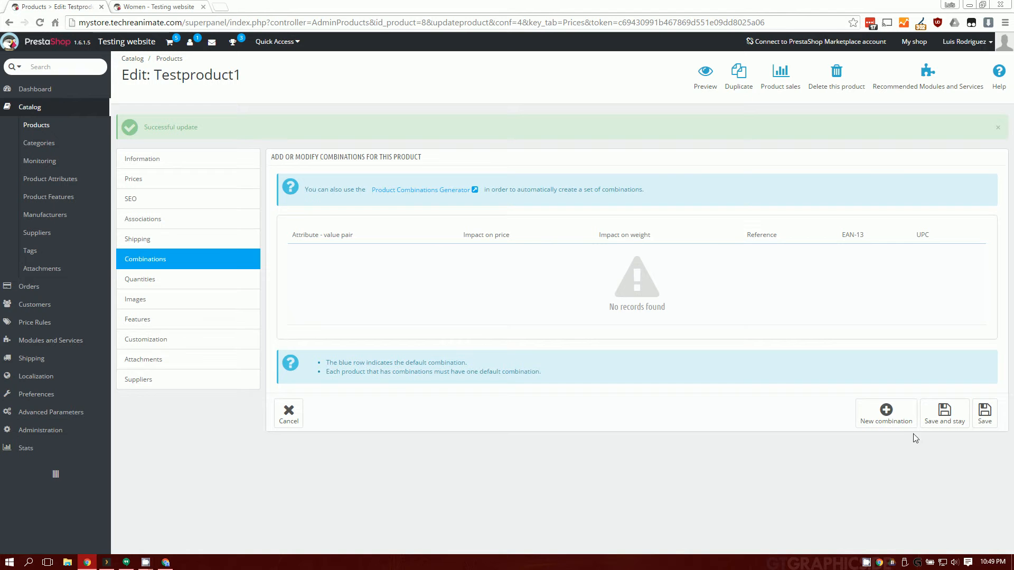
{"action": "left_click", "coordinate": [897, 417]}
{"action": "left_click", "coordinate": [496, 252]}
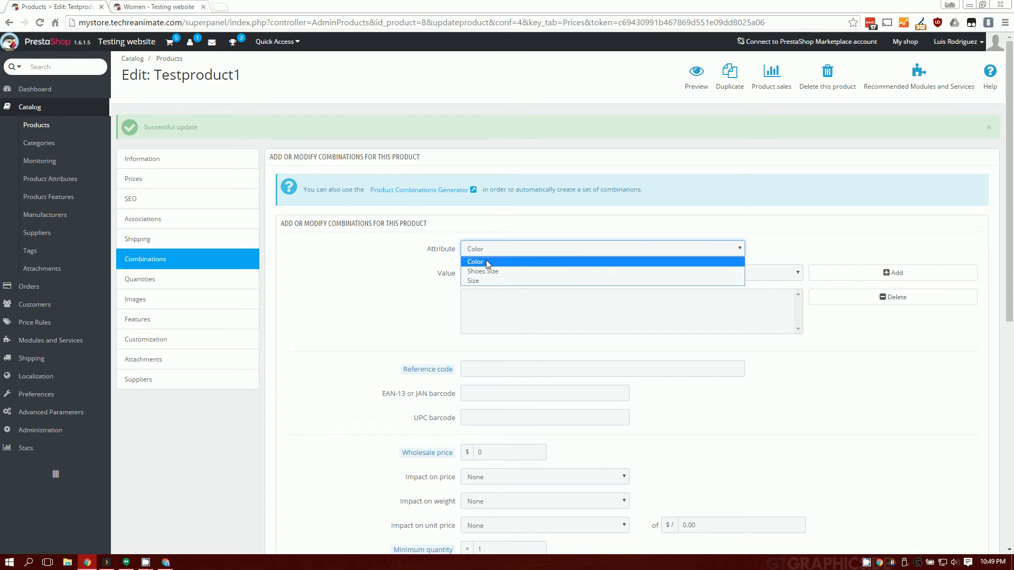
{"action": "left_click", "coordinate": [432, 248]}
{"action": "left_click", "coordinate": [155, 264]}
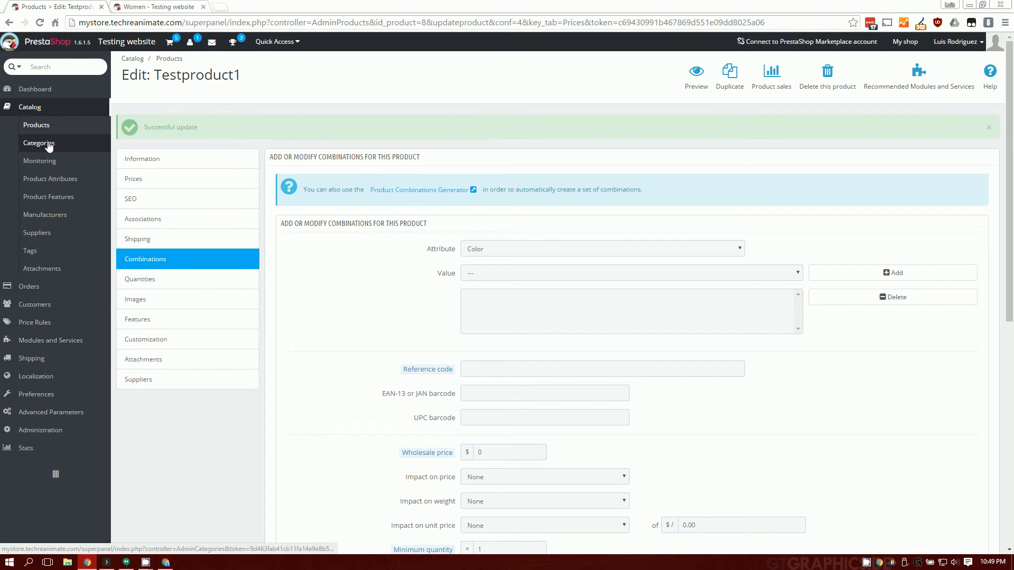
Step: Open the product attributes in a separate browser tab and start a new attribute with name and public name "Expansion Pack"
{"action": "middle_click", "coordinate": [67, 180]}
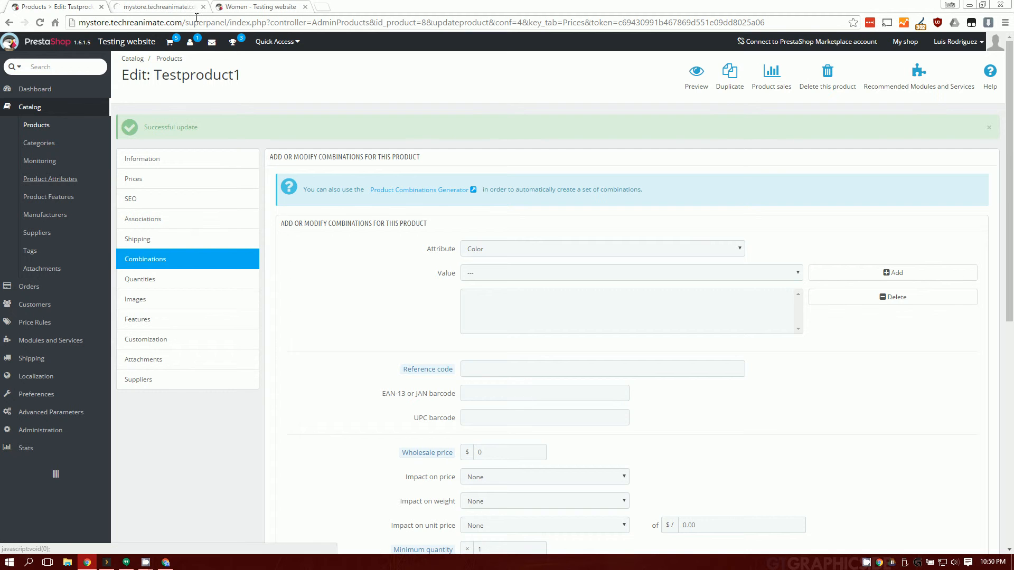
{"action": "left_click", "coordinate": [156, 6]}
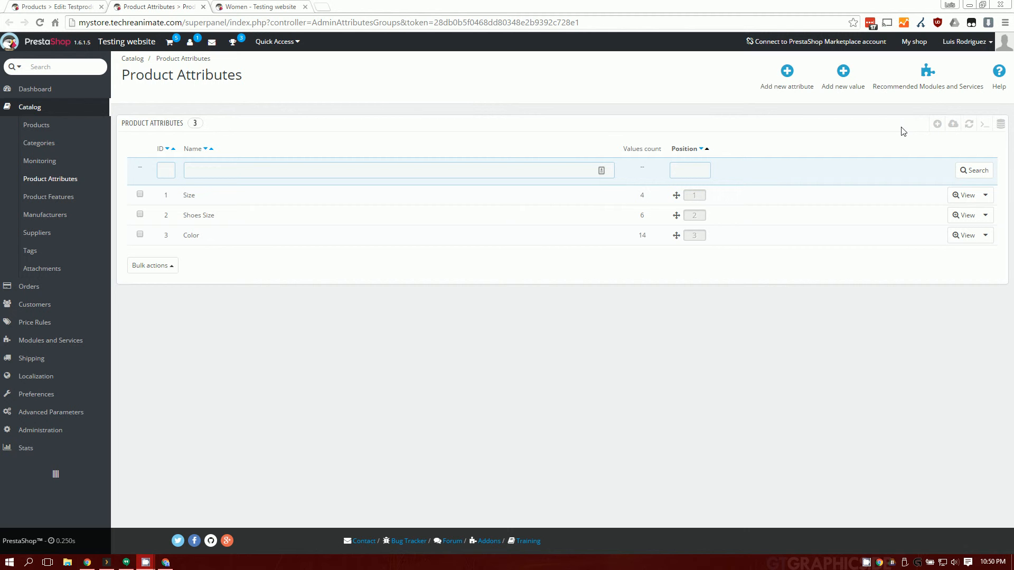
{"action": "left_click", "coordinate": [937, 125]}
{"action": "left_click", "coordinate": [439, 150]}
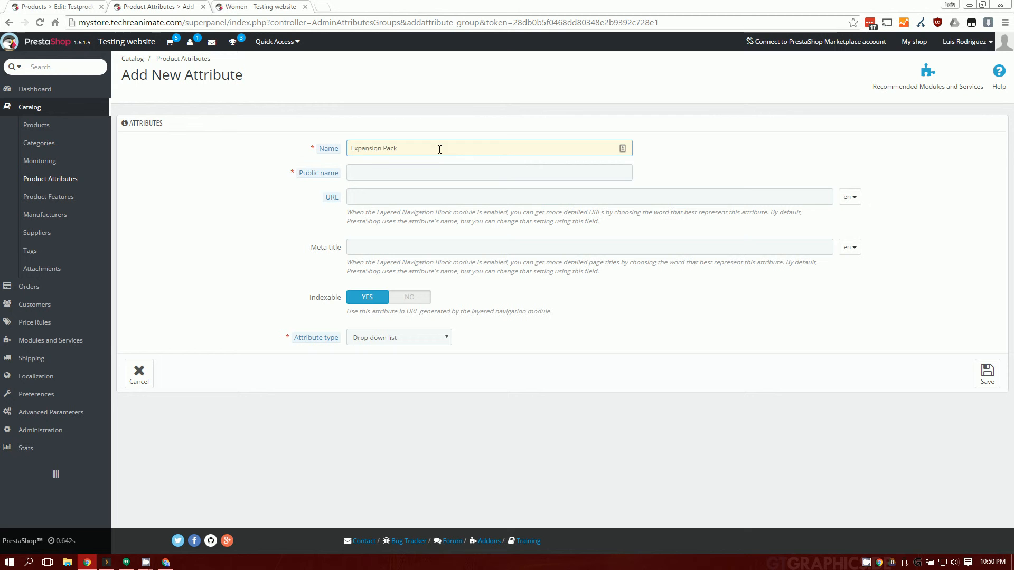
{"action": "key", "text": "ctrl+a"}
{"action": "key", "text": "ctrl+c"}
{"action": "left_click", "coordinate": [392, 171]}
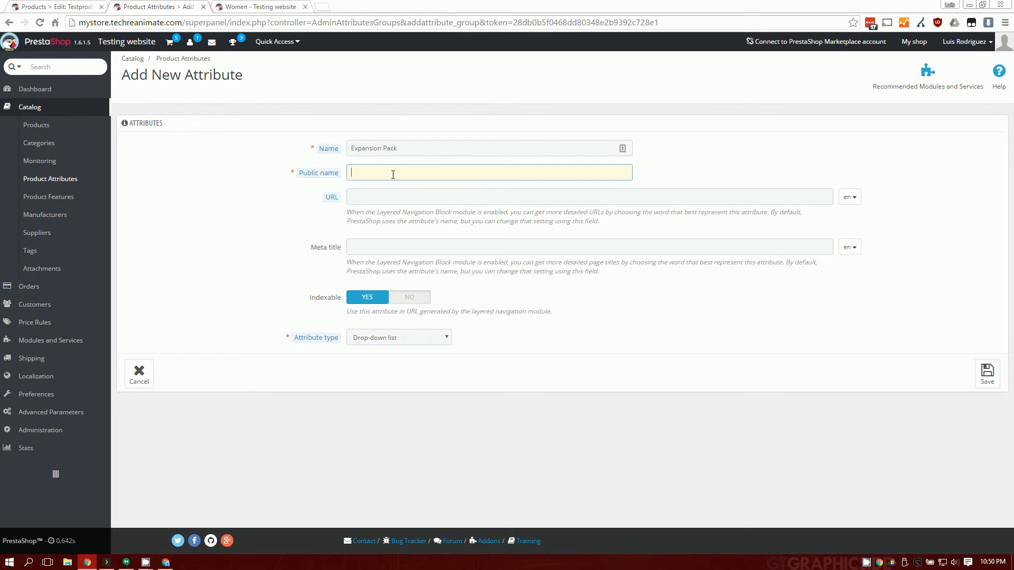
{"action": "key", "text": "ctrl+v"}
Step: Keep Drop-down list as the attribute type for Expansion Pack and save the new attribute
{"action": "left_click", "coordinate": [386, 341]}
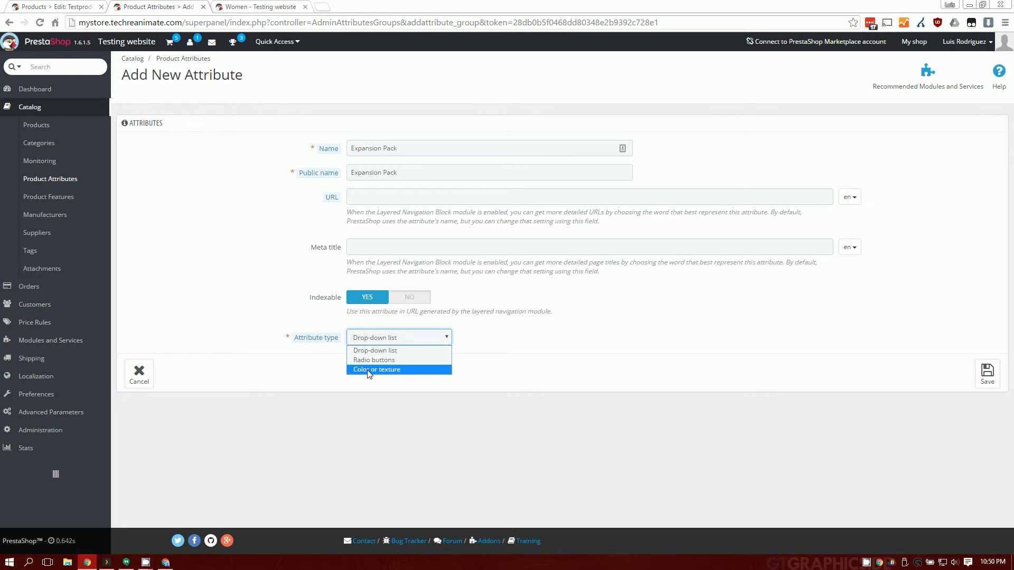
{"action": "left_click", "coordinate": [397, 350]}
{"action": "left_click", "coordinate": [987, 376]}
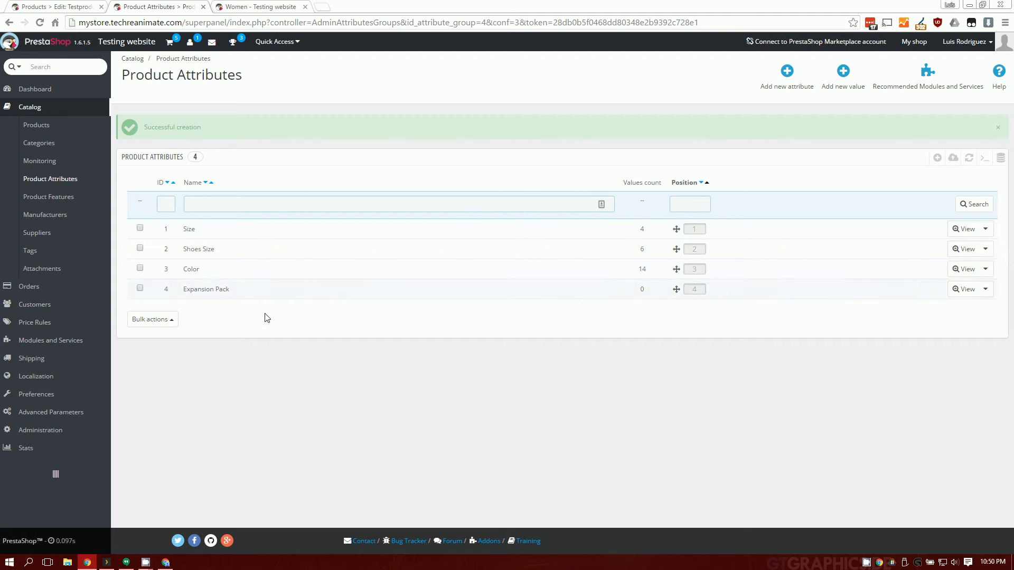
Step: Open the Expansion Pack attribute's values and enter DLC 1 as a new value
{"action": "left_click", "coordinate": [223, 296]}
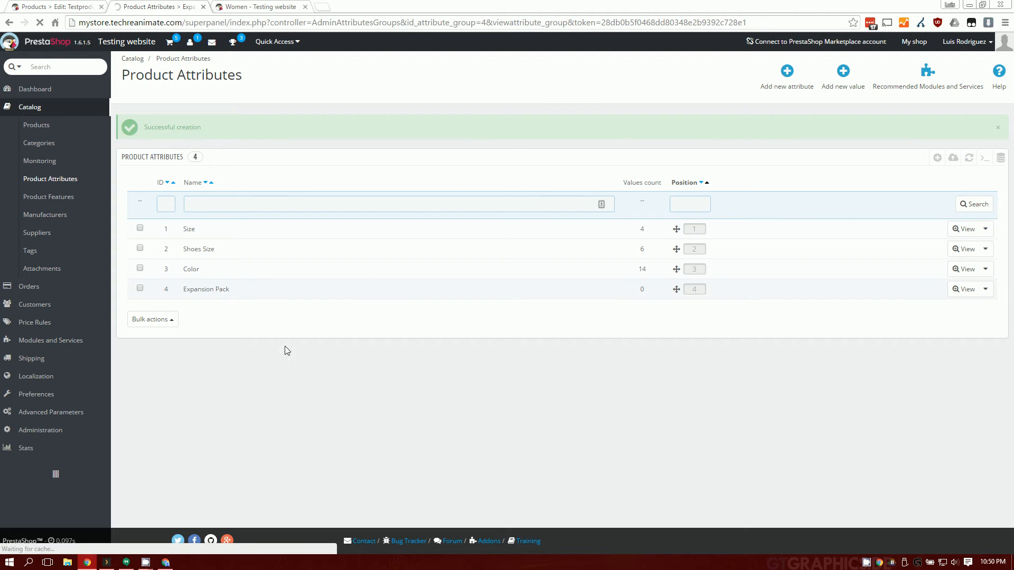
{"action": "left_click", "coordinate": [954, 124]}
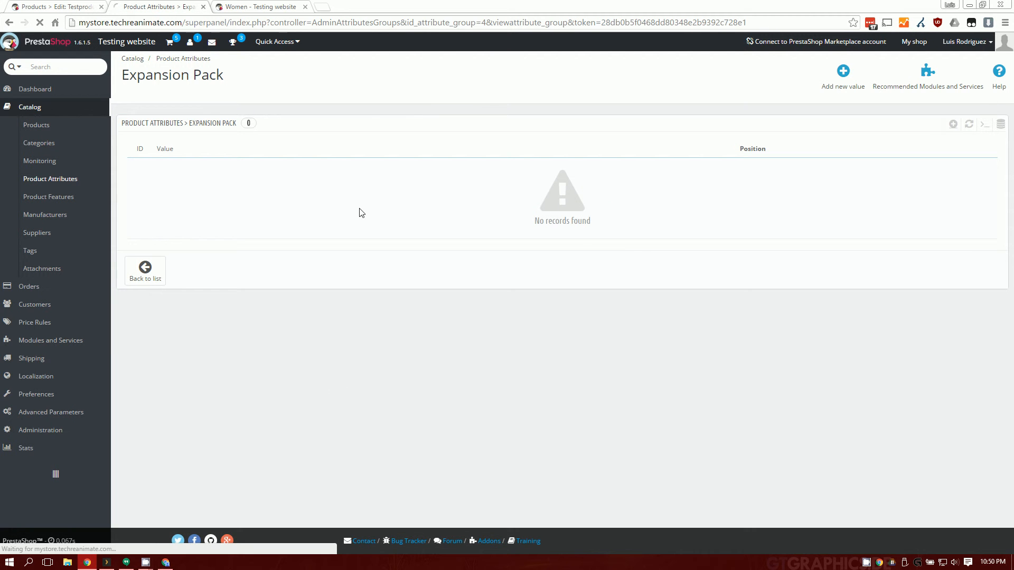
{"action": "left_click", "coordinate": [405, 173]}
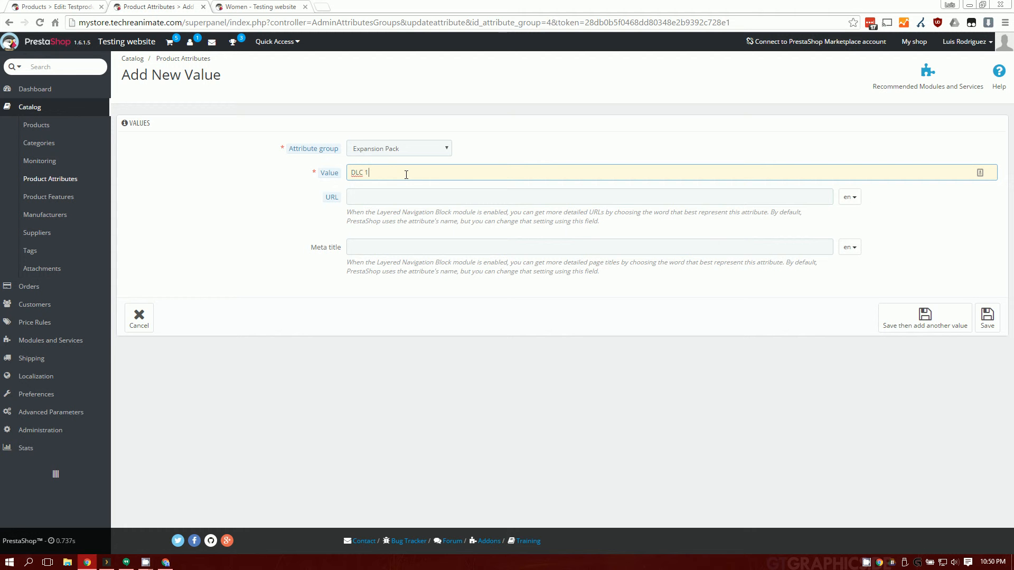
{"action": "key", "text": "ctrl+a"}
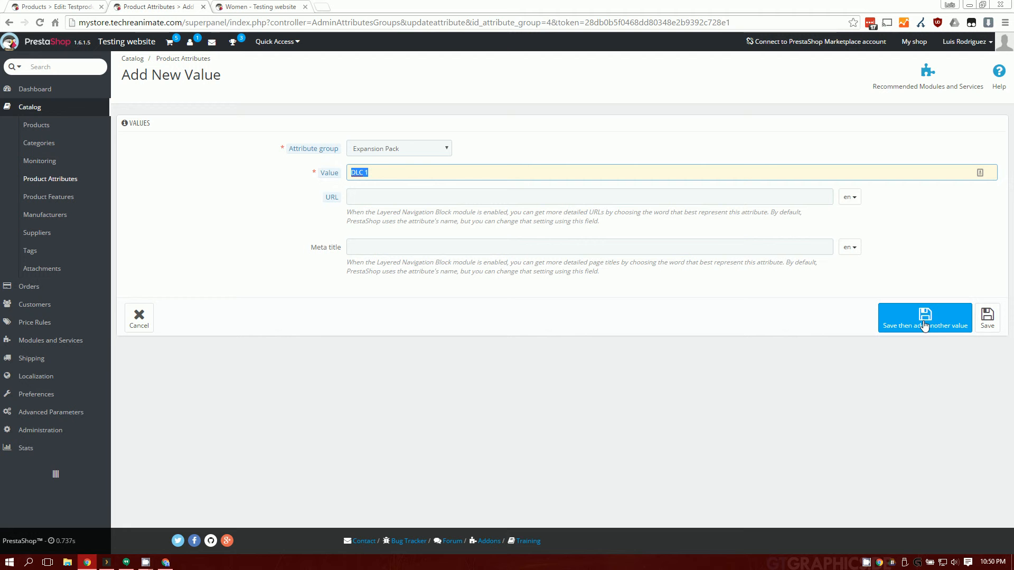
Step: Keep Expansion Pack as the attribute group for DLC 1 and save it, continuing with another value
{"action": "left_click", "coordinate": [408, 143]}
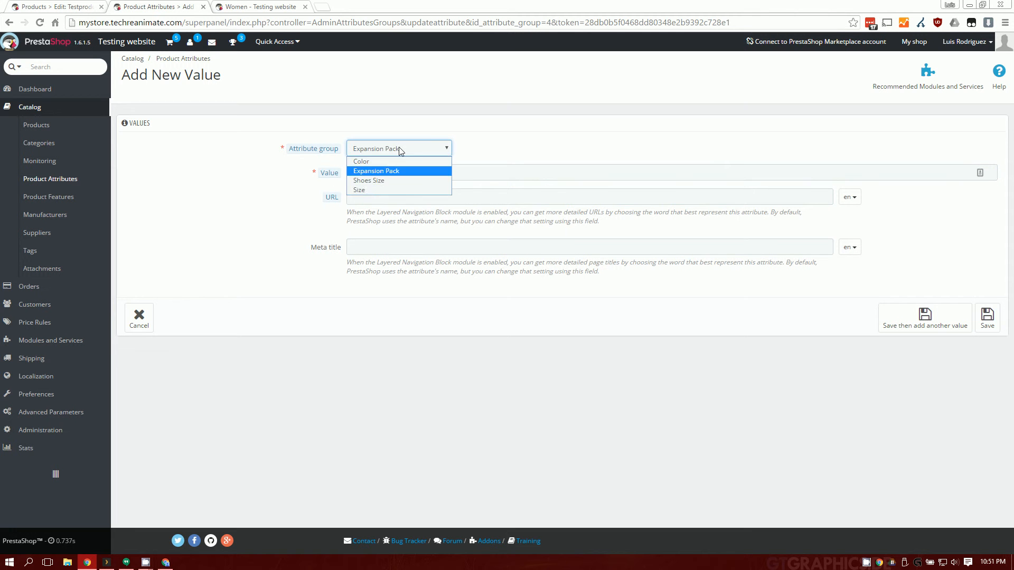
{"action": "left_click", "coordinate": [579, 138]}
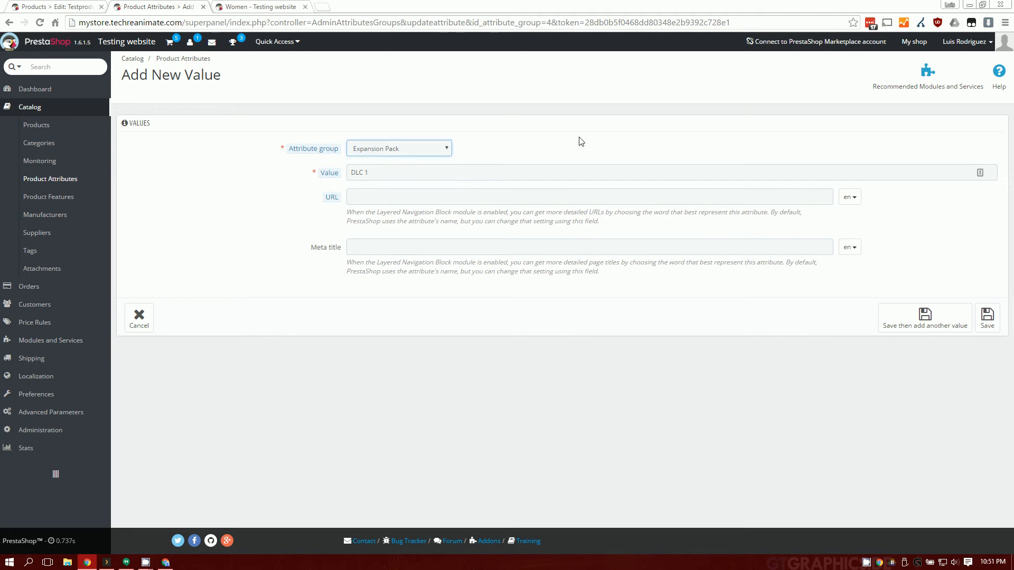
{"action": "left_click", "coordinate": [396, 146]}
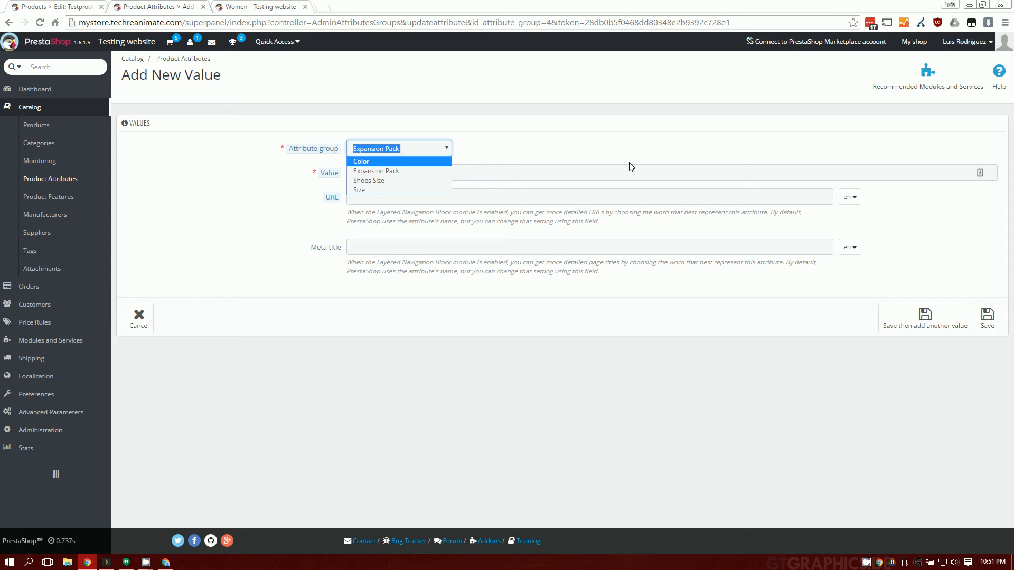
{"action": "left_click", "coordinate": [676, 173]}
{"action": "type", "text": "DLC 1"}
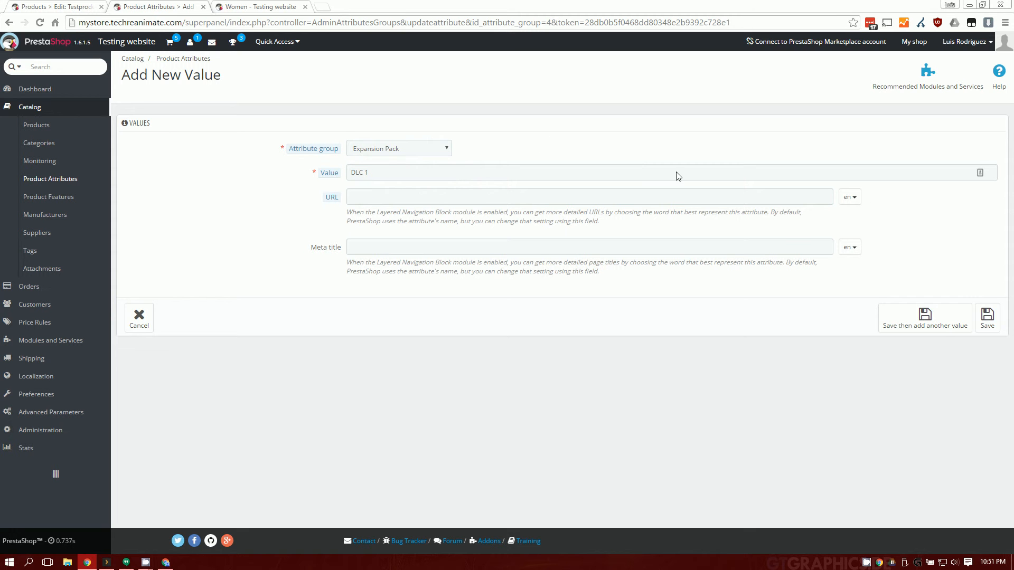
{"action": "left_click", "coordinate": [948, 329]}
Step: Enter DLC 2 as the second Expansion Pack value and save it, continuing with another value
{"action": "left_click", "coordinate": [370, 209]}
{"action": "type", "text": "DLC 1"}
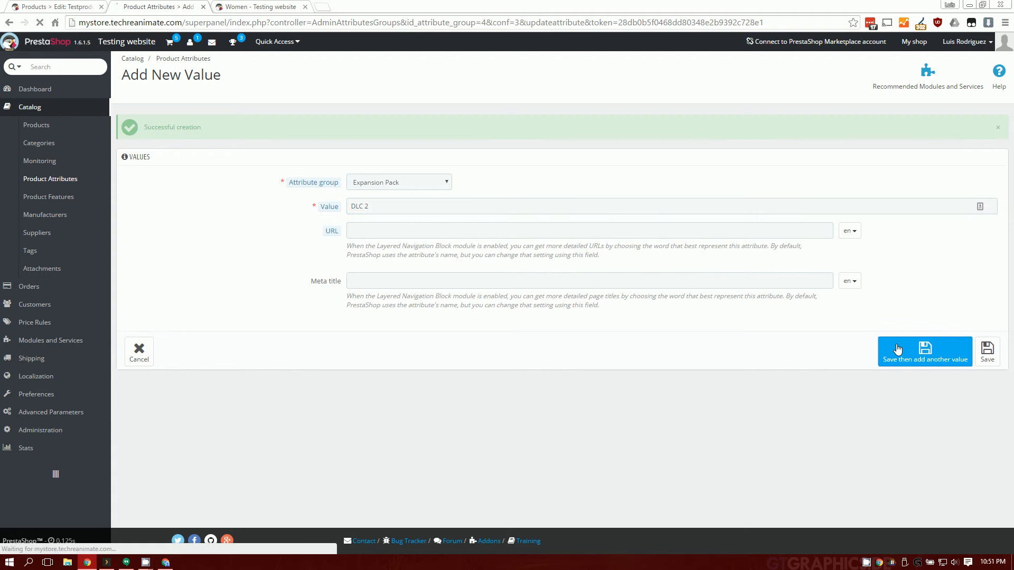
{"action": "left_click", "coordinate": [925, 351]}
Step: Enter DLC 3 as the third Expansion Pack value and save it
{"action": "left_click", "coordinate": [388, 205]}
{"action": "type", "text": "DLC 1=3"}
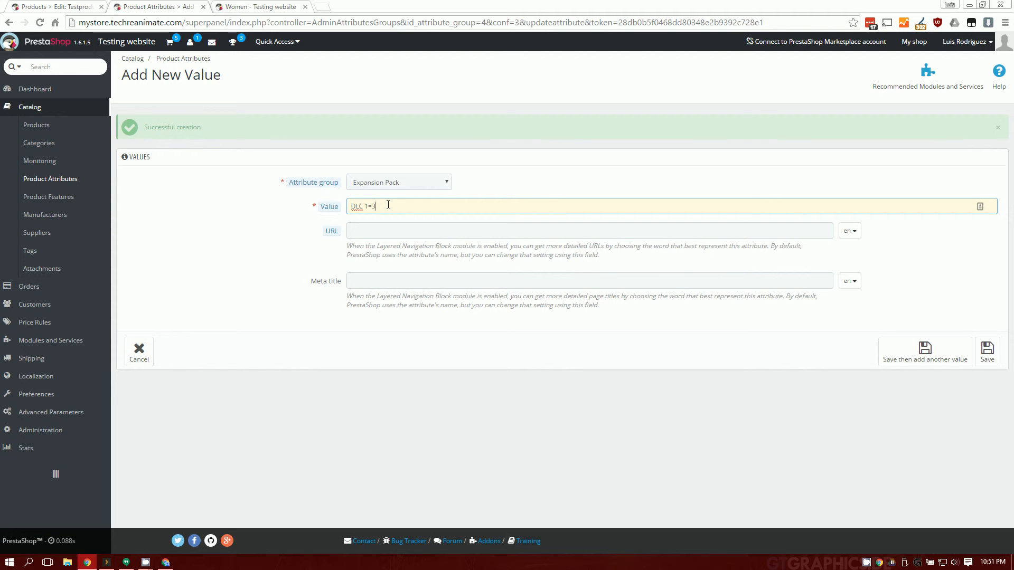
{"action": "left_click", "coordinate": [950, 354]}
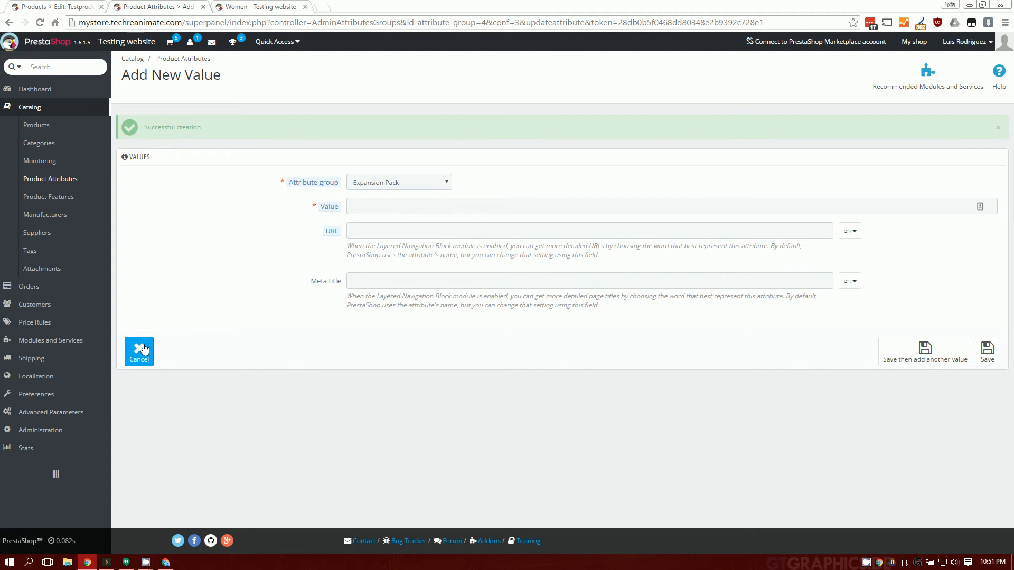
{"action": "type", "text": "DLC 3"}
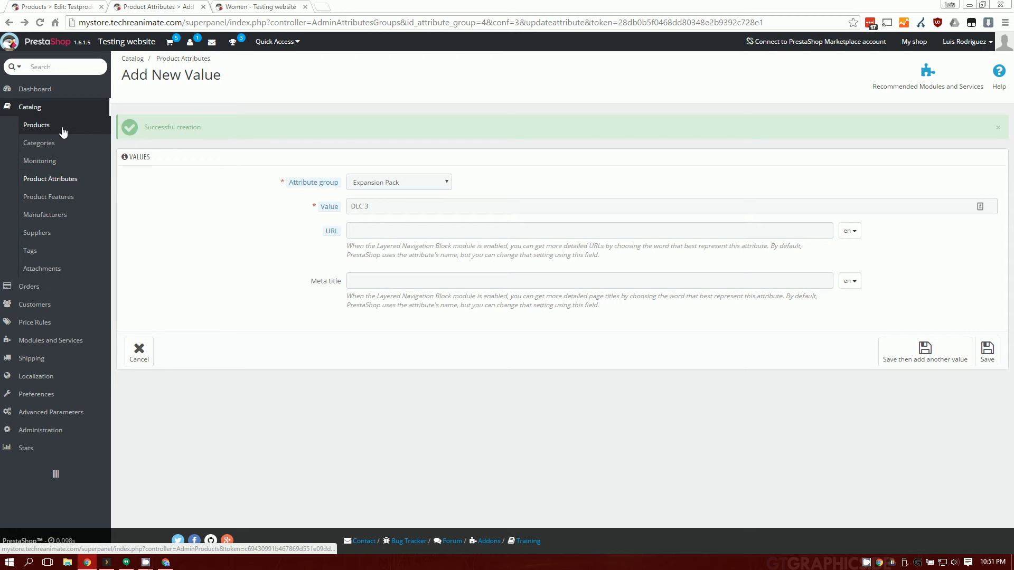
Step: Return to Testproduct1's browser tab, check the available attributes and save the product while staying on its combinations
{"action": "left_click", "coordinate": [52, 8]}
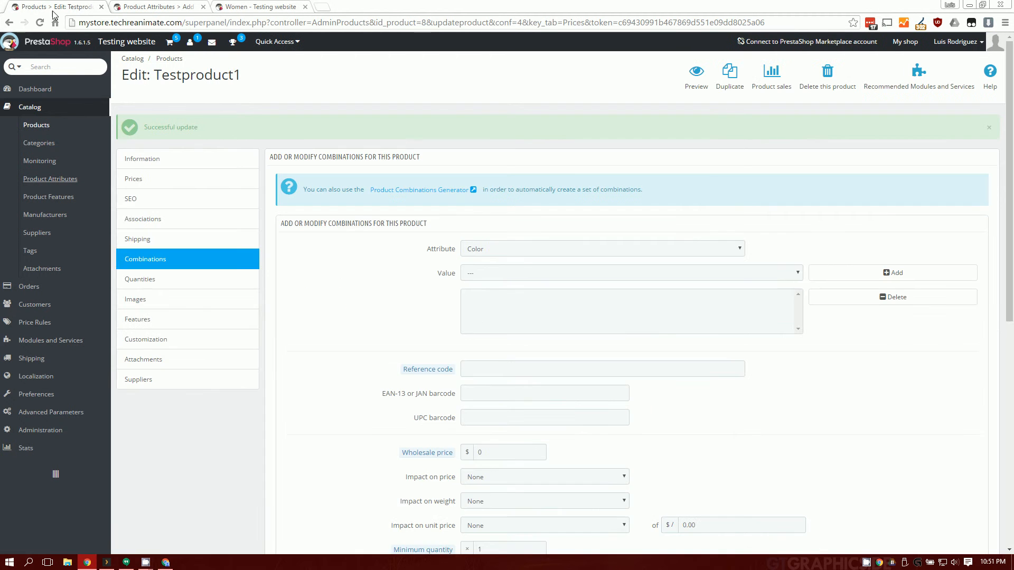
{"action": "scroll", "coordinate": [381, 301], "scroll_direction": "down", "scroll_amount": 3}
{"action": "scroll", "coordinate": [373, 276], "scroll_direction": "up", "scroll_amount": 3}
{"action": "left_click", "coordinate": [485, 250]}
{"action": "left_click", "coordinate": [387, 277]}
{"action": "scroll", "coordinate": [746, 440], "scroll_direction": "down", "scroll_amount": 7}
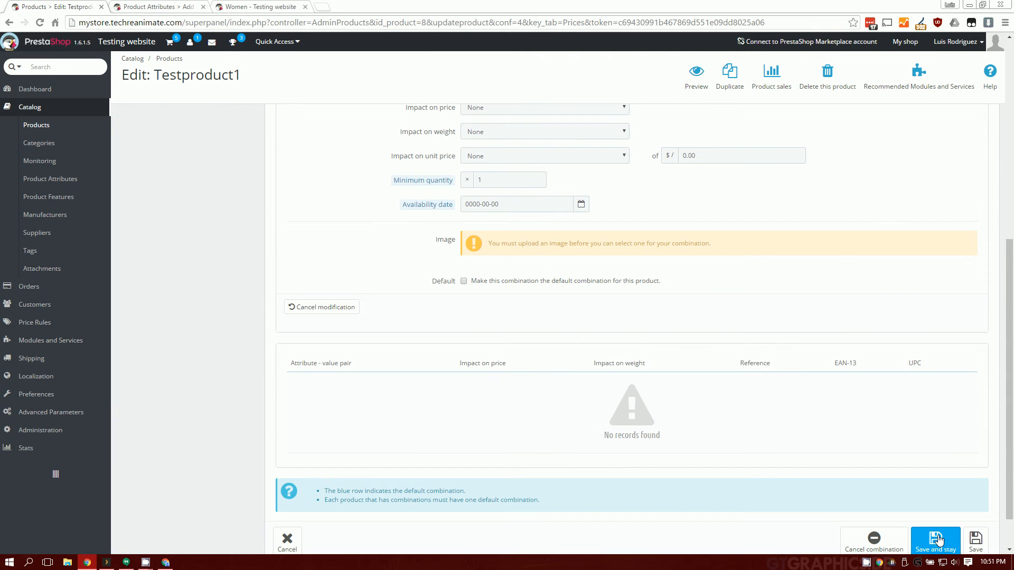
{"action": "left_click", "coordinate": [941, 538]}
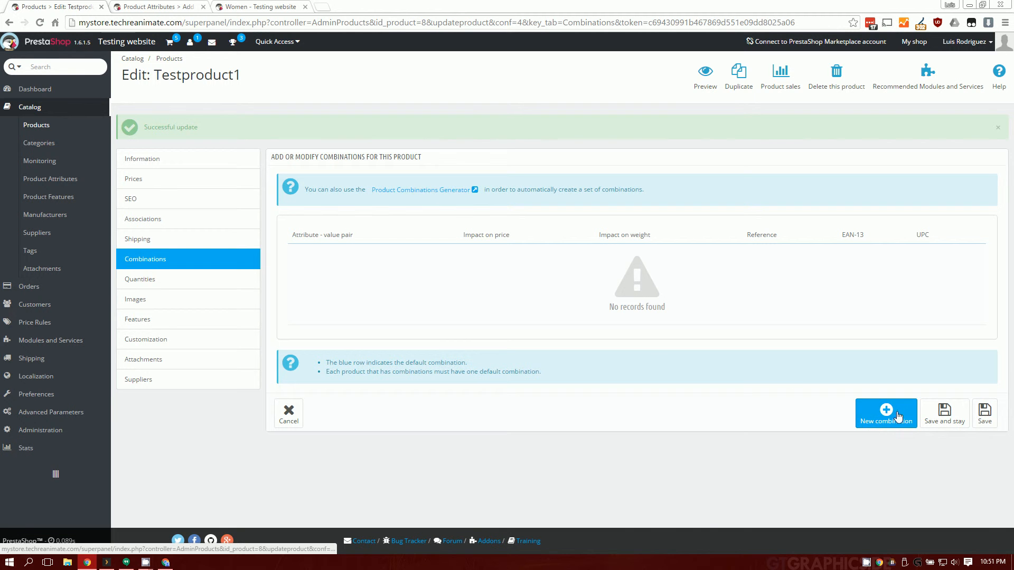
Step: Start a new combination for Testproduct1 and add the Expansion Pack value DLC 1 to it
{"action": "left_click", "coordinate": [893, 418]}
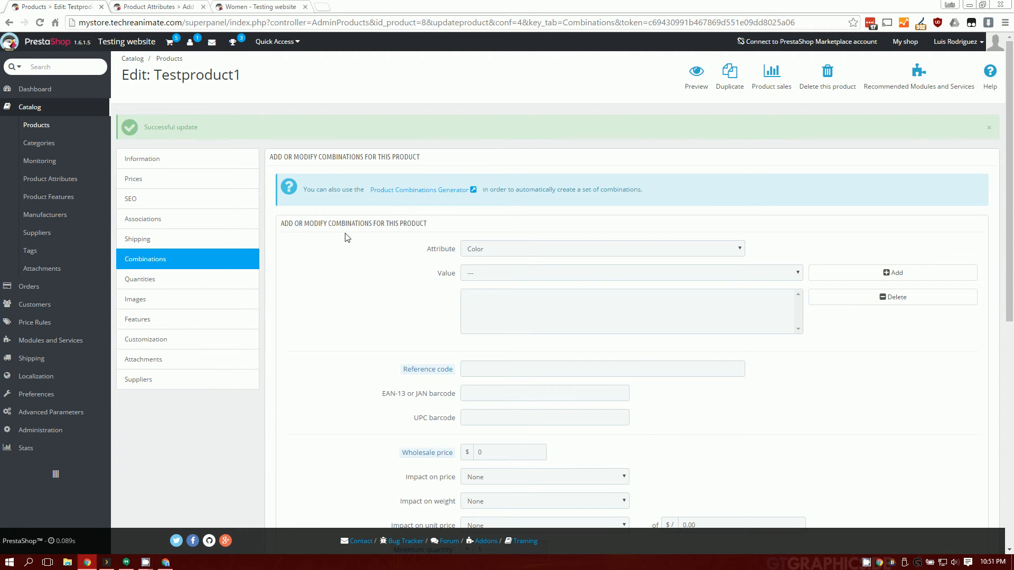
{"action": "scroll", "coordinate": [574, 369], "scroll_direction": "down", "scroll_amount": 8}
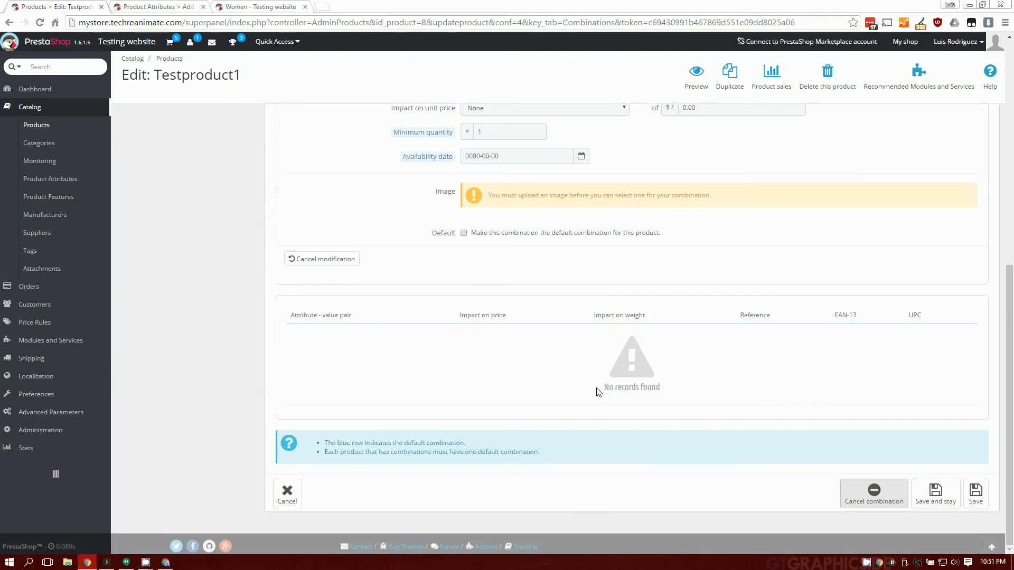
{"action": "scroll", "coordinate": [506, 290], "scroll_direction": "up", "scroll_amount": 8}
{"action": "left_click", "coordinate": [494, 249]}
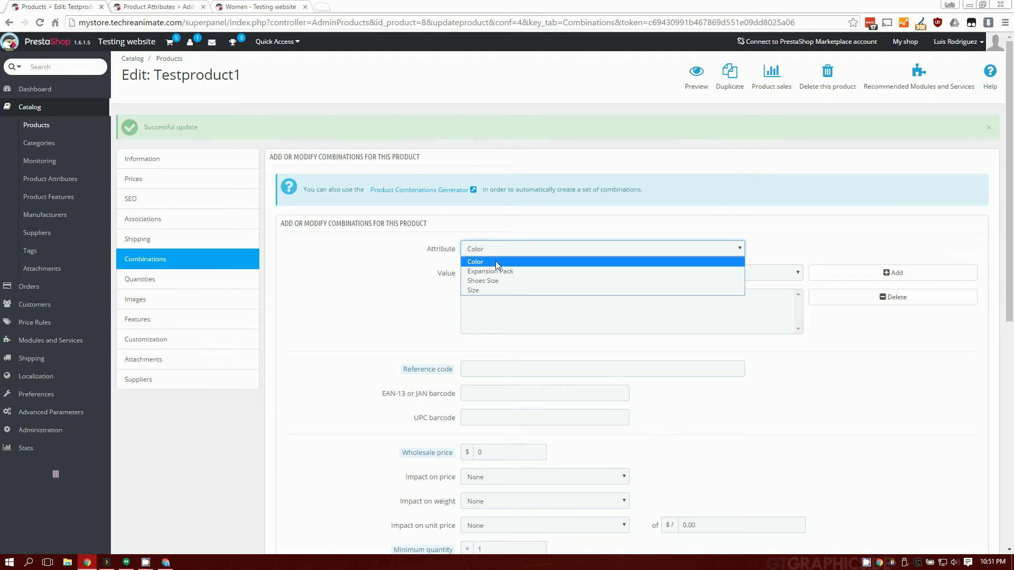
{"action": "left_click", "coordinate": [500, 271]}
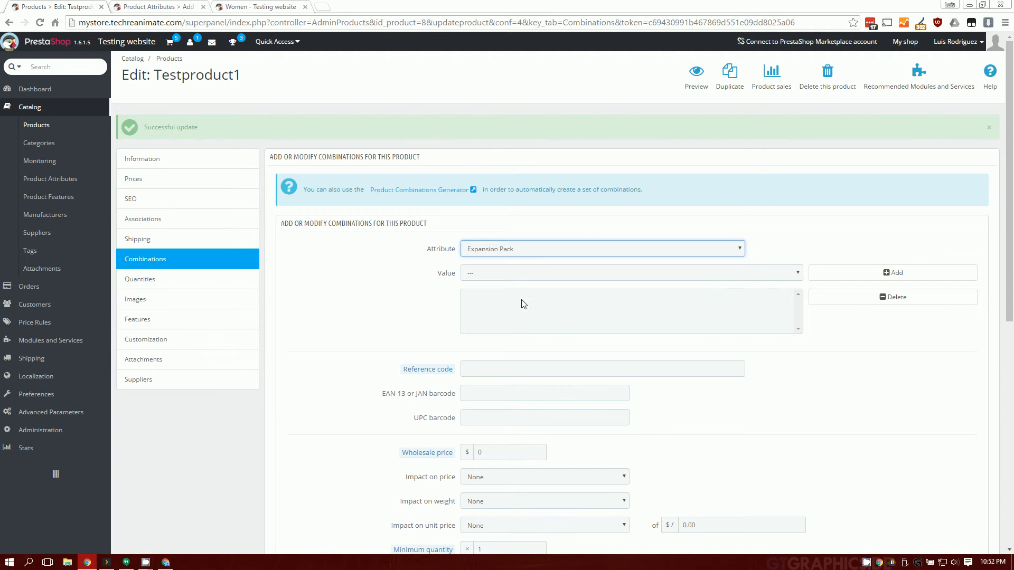
{"action": "left_click", "coordinate": [499, 269]}
{"action": "left_click", "coordinate": [496, 295]}
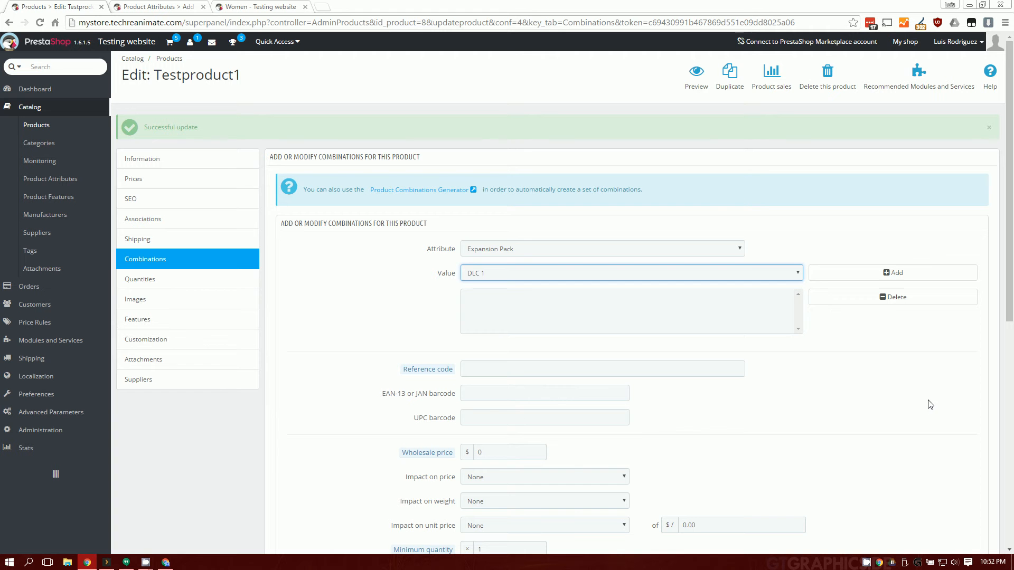
{"action": "left_click", "coordinate": [892, 274]}
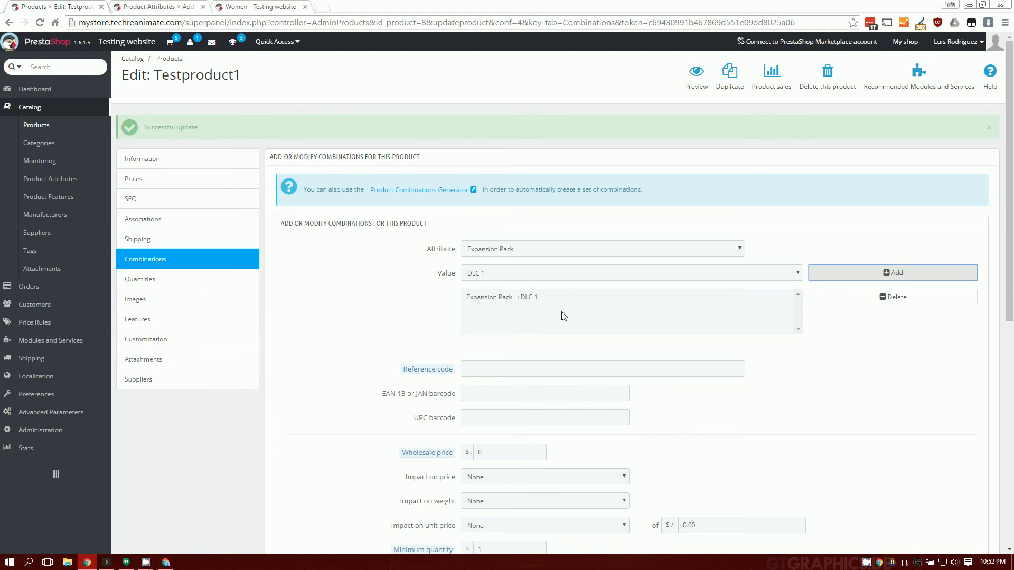
Step: Keep the DLC 1 combination's impact on price at None and save it while staying on the combinations
{"action": "scroll", "coordinate": [500, 208], "scroll_direction": "down", "scroll_amount": 2}
{"action": "scroll", "coordinate": [461, 305], "scroll_direction": "down", "scroll_amount": 2}
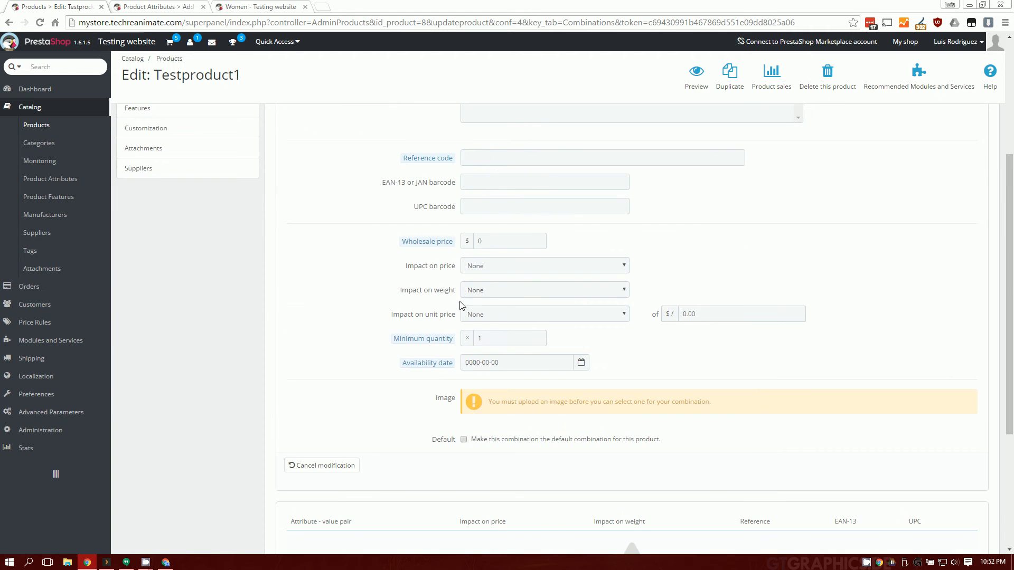
{"action": "scroll", "coordinate": [549, 336], "scroll_direction": "up", "scroll_amount": 4}
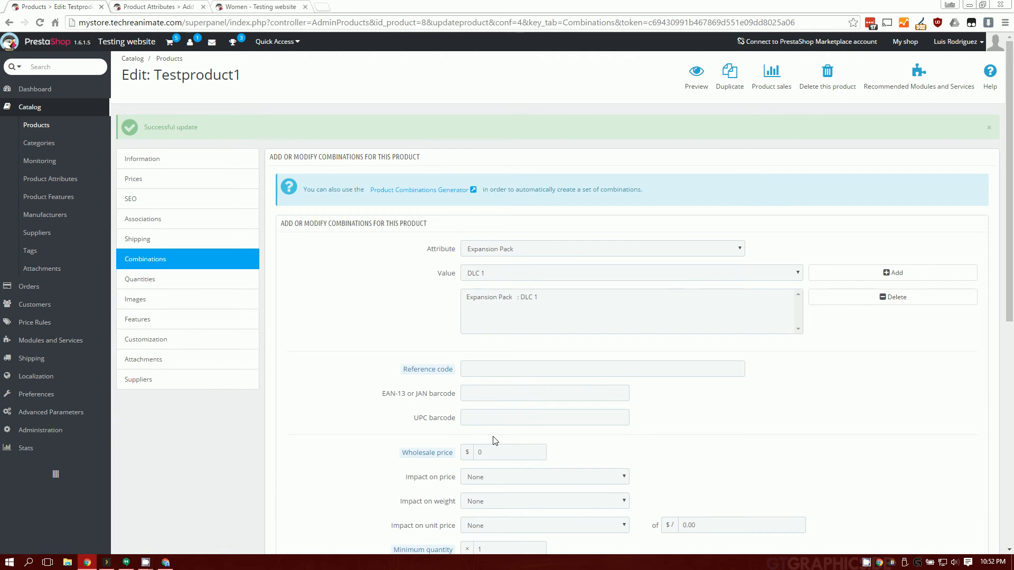
{"action": "scroll", "coordinate": [495, 440], "scroll_direction": "down", "scroll_amount": 3}
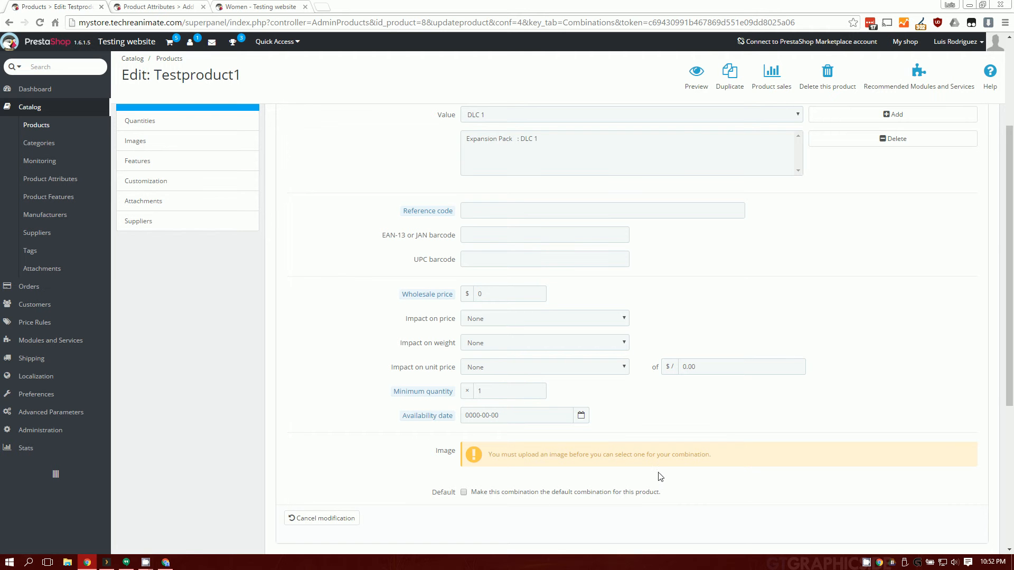
{"action": "left_click", "coordinate": [483, 319]}
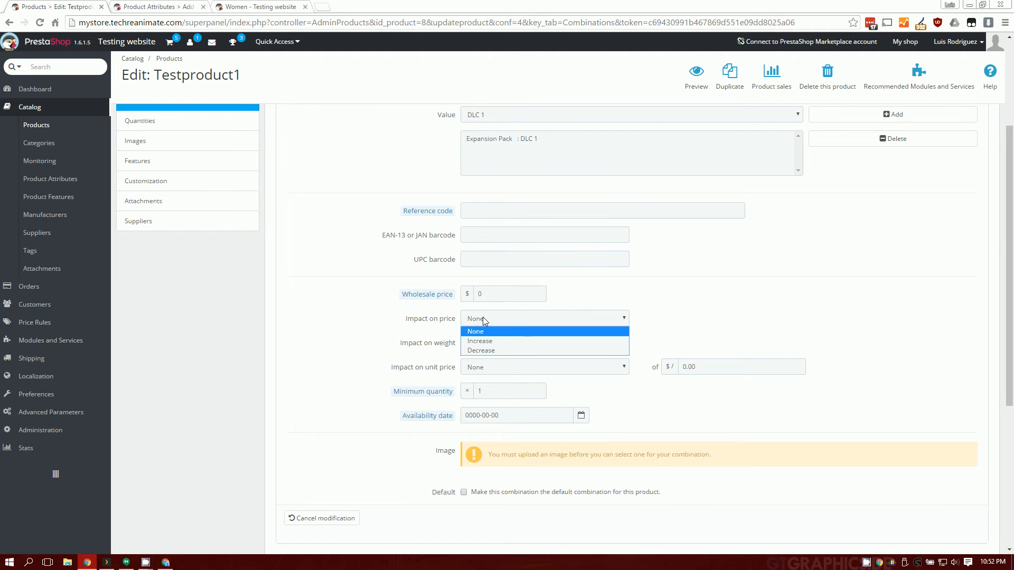
{"action": "left_click", "coordinate": [824, 430]}
{"action": "scroll", "coordinate": [824, 430], "scroll_direction": "down", "scroll_amount": 4}
{"action": "scroll", "coordinate": [815, 465], "scroll_direction": "down", "scroll_amount": 1}
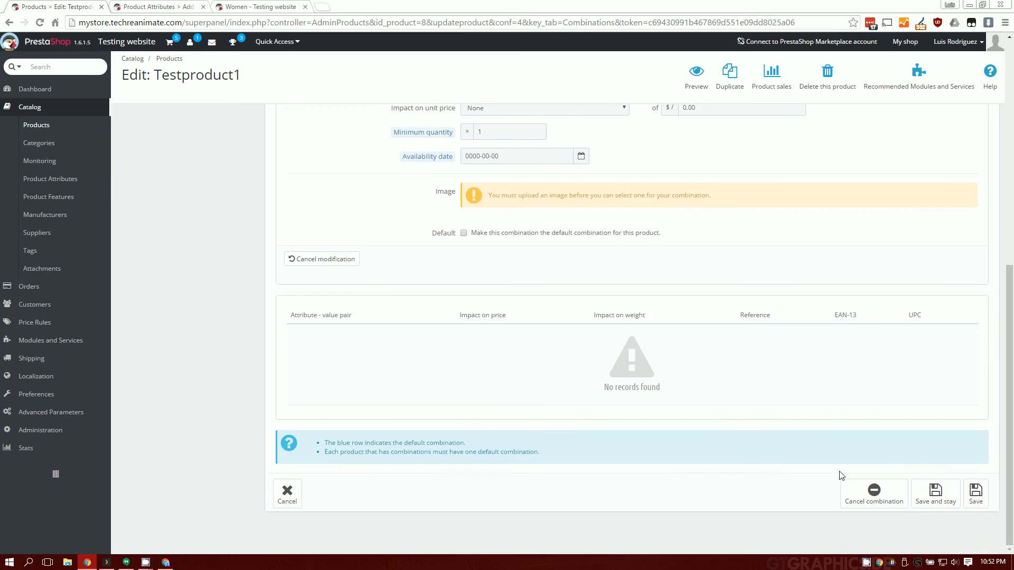
{"action": "scroll", "coordinate": [838, 475], "scroll_direction": "up", "scroll_amount": 6}
{"action": "scroll", "coordinate": [844, 474], "scroll_direction": "up", "scroll_amount": 4}
{"action": "scroll", "coordinate": [844, 470], "scroll_direction": "down", "scroll_amount": 7}
{"action": "left_click", "coordinate": [944, 508]}
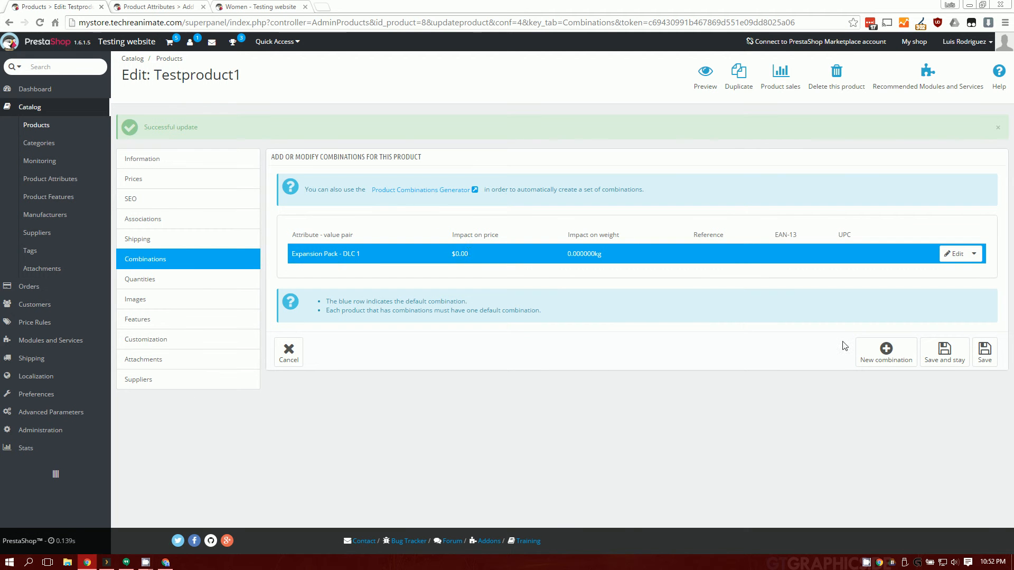
Step: Start another combination and add the Expansion Pack value DLC 2 to it
{"action": "left_click", "coordinate": [887, 353]}
{"action": "left_click", "coordinate": [493, 254]}
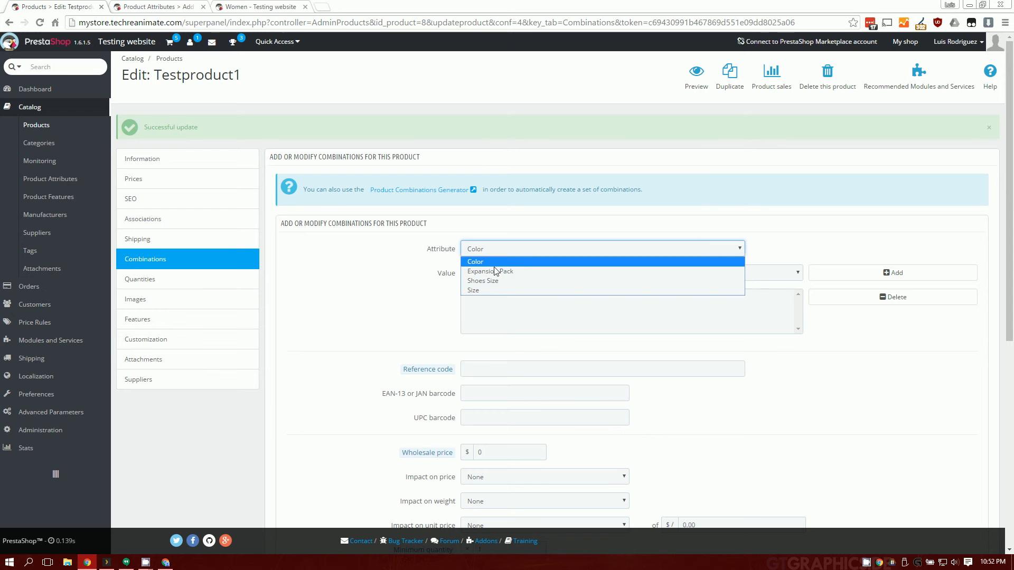
{"action": "left_click", "coordinate": [496, 271]}
{"action": "left_click", "coordinate": [518, 274]}
{"action": "left_click", "coordinate": [508, 302]}
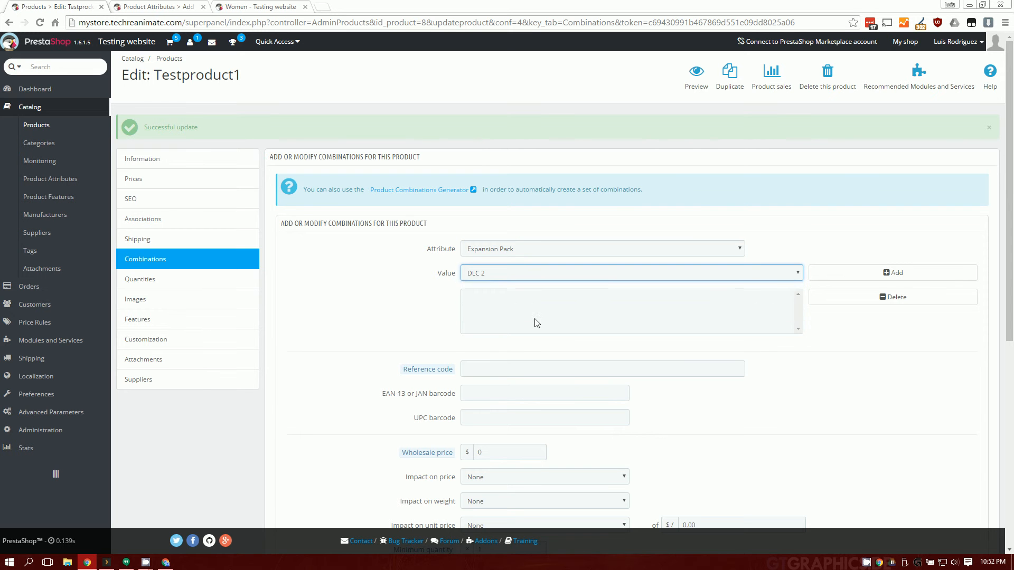
{"action": "scroll", "coordinate": [659, 340], "scroll_direction": "down", "scroll_amount": 3}
{"action": "left_click", "coordinate": [892, 273]}
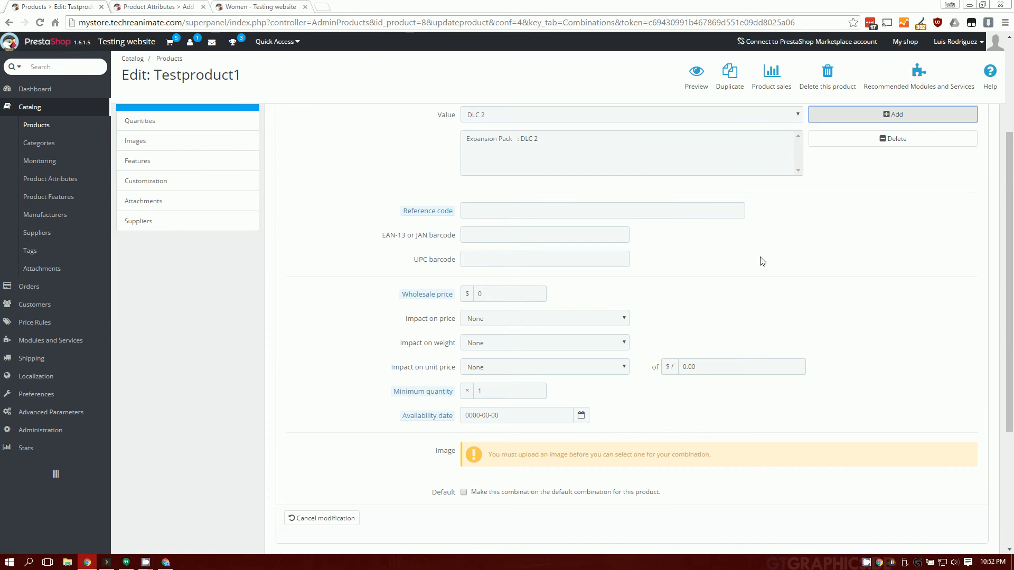
Step: Set the DLC 2 combination's impact on price to an increase of $5 and save it while staying on the combinations
{"action": "left_click", "coordinate": [475, 320]}
{"action": "left_click", "coordinate": [492, 333]}
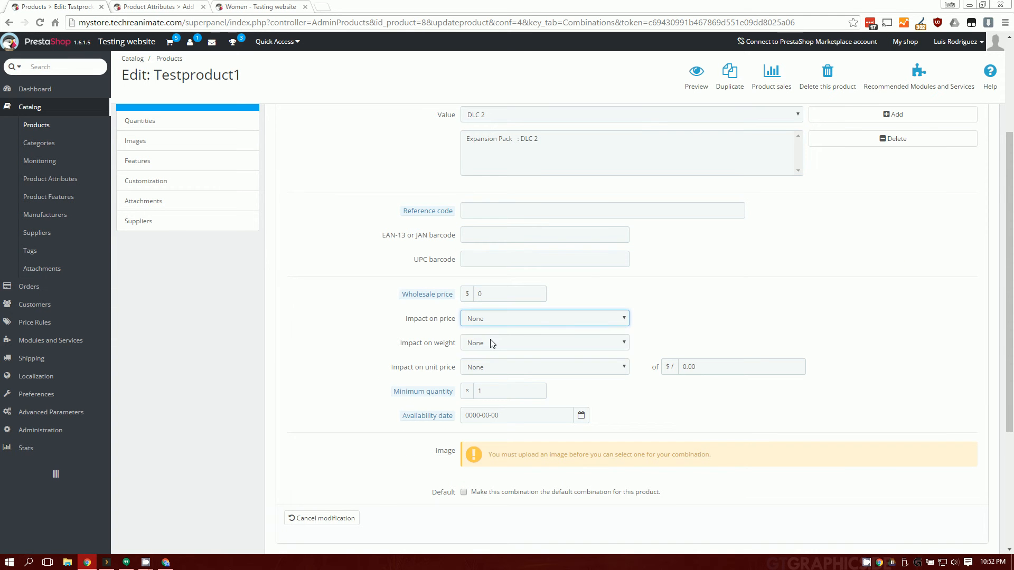
{"action": "left_click", "coordinate": [492, 323]}
{"action": "left_click", "coordinate": [481, 341]}
{"action": "left_click", "coordinate": [698, 319]}
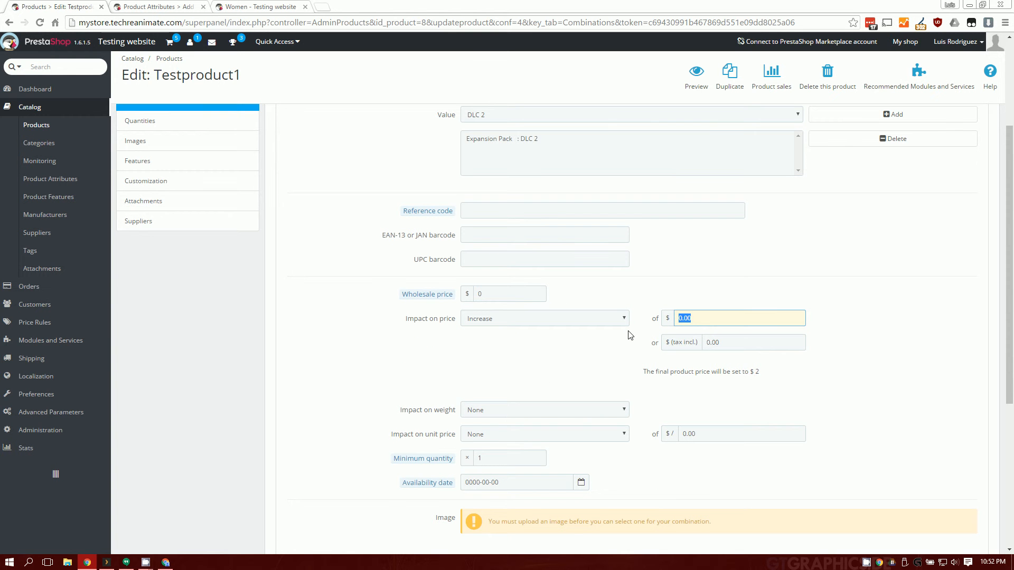
{"action": "left_click", "coordinate": [599, 368]}
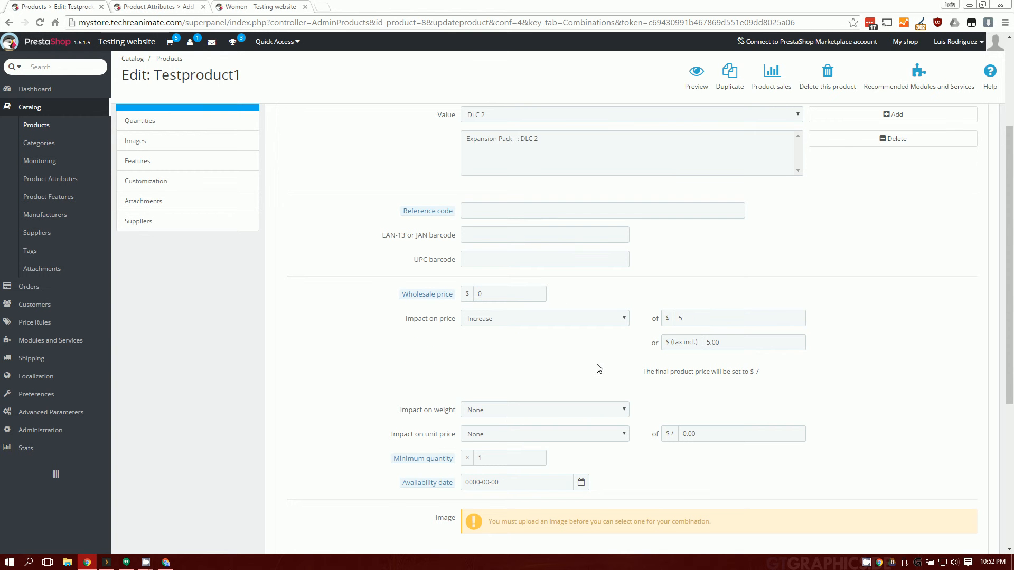
{"action": "scroll", "coordinate": [730, 441], "scroll_direction": "down", "scroll_amount": 4}
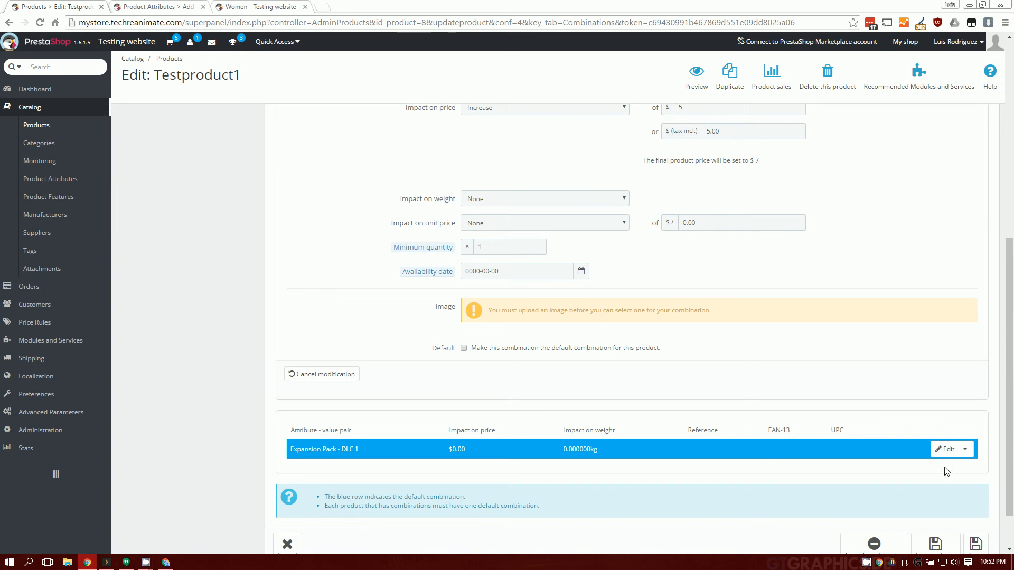
{"action": "scroll", "coordinate": [681, 396], "scroll_direction": "down", "scroll_amount": 1}
{"action": "left_click", "coordinate": [935, 494]}
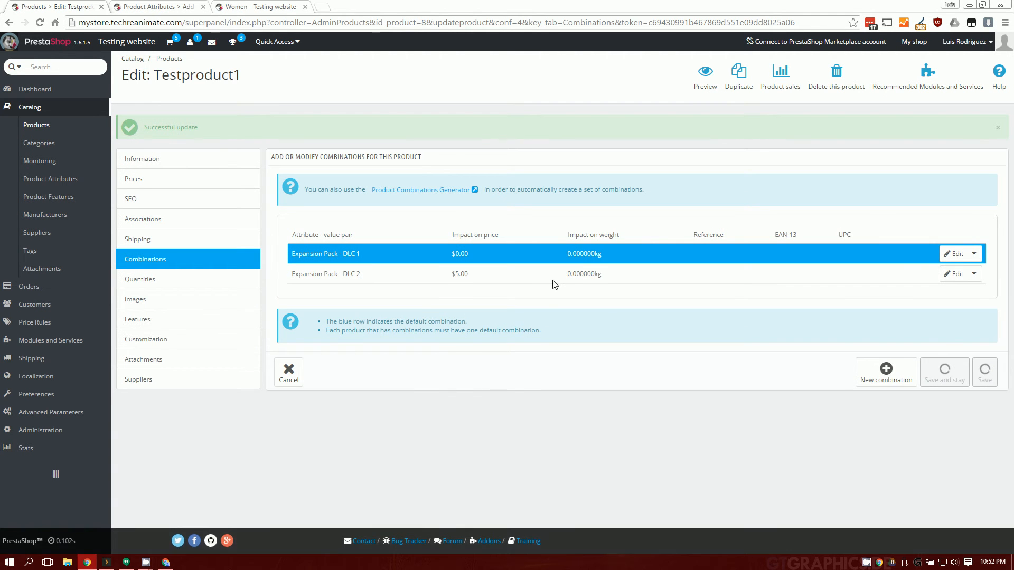
Step: Start a new combination for Testproduct1 and add the Expansion Pack value DLC 3 to it
{"action": "left_click", "coordinate": [886, 373]}
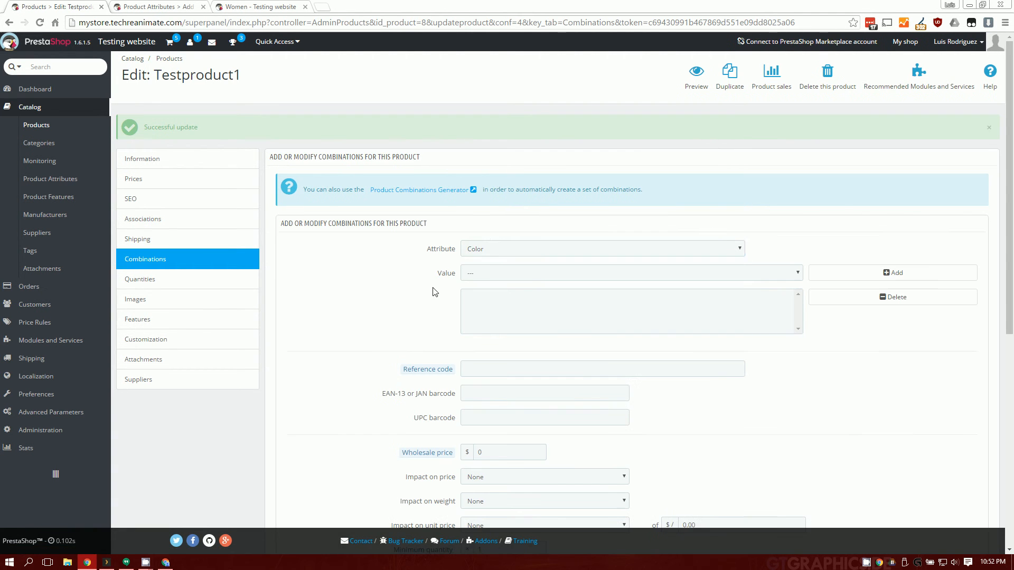
{"action": "left_click", "coordinate": [490, 272]}
{"action": "left_click", "coordinate": [520, 273]}
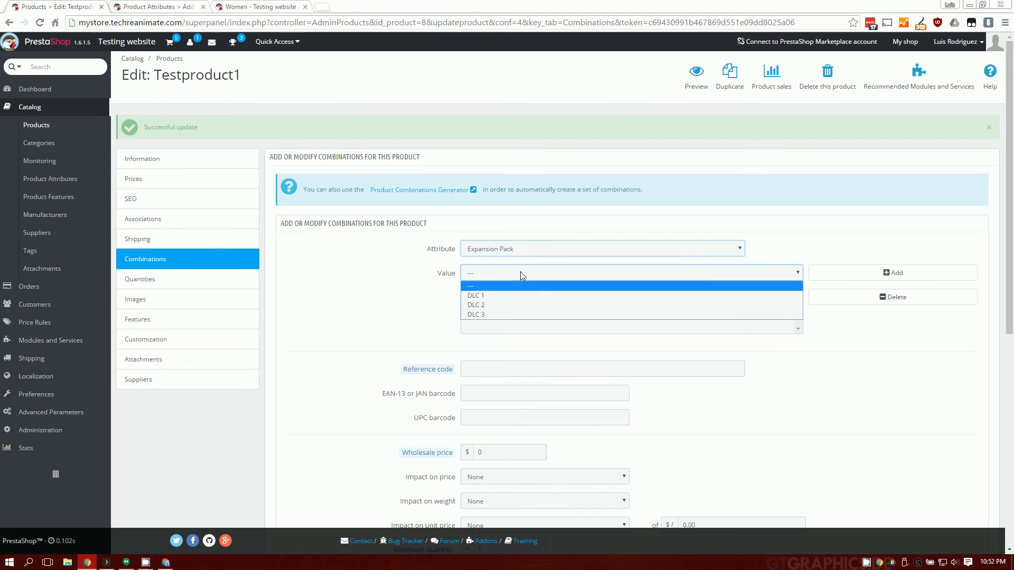
{"action": "left_click", "coordinate": [508, 311]}
{"action": "left_click", "coordinate": [818, 278]}
{"action": "scroll", "coordinate": [634, 343], "scroll_direction": "down", "scroll_amount": 2}
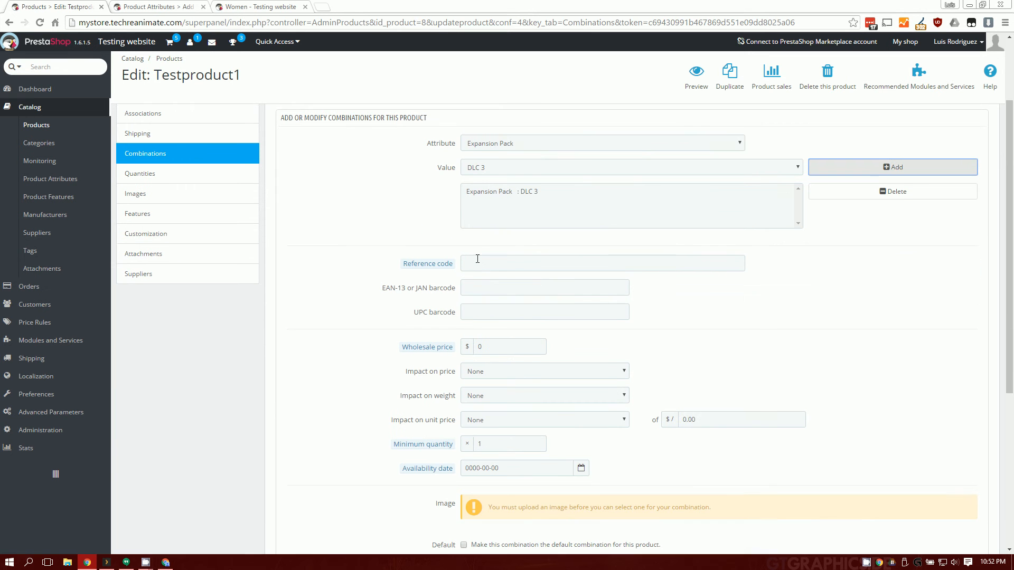
Step: Try to save the DLC 3 combination with an empty wholesale price and a $10 increase as its impact on price
{"action": "left_click", "coordinate": [489, 342]}
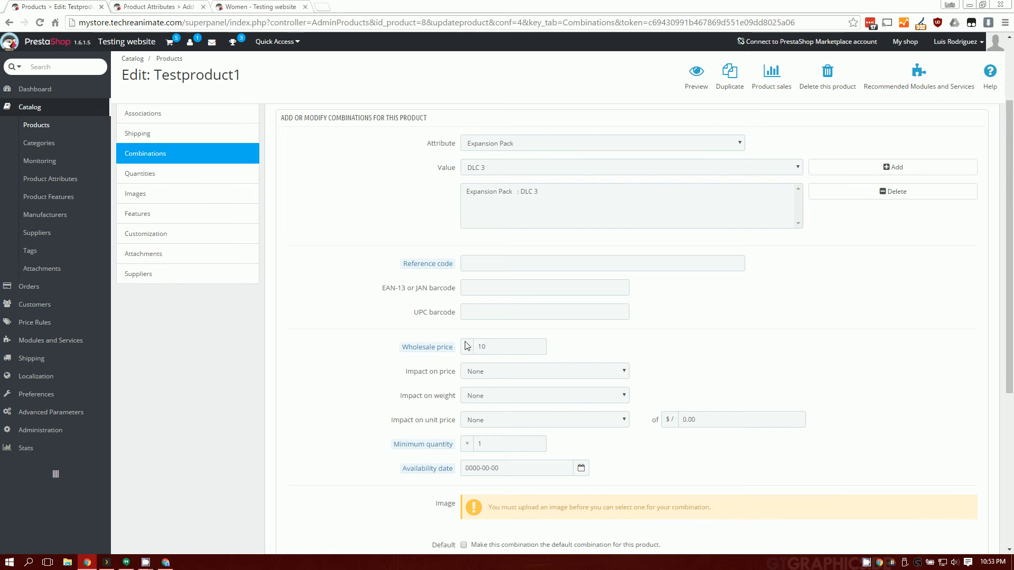
{"action": "left_click", "coordinate": [493, 372]}
{"action": "left_click", "coordinate": [489, 394]}
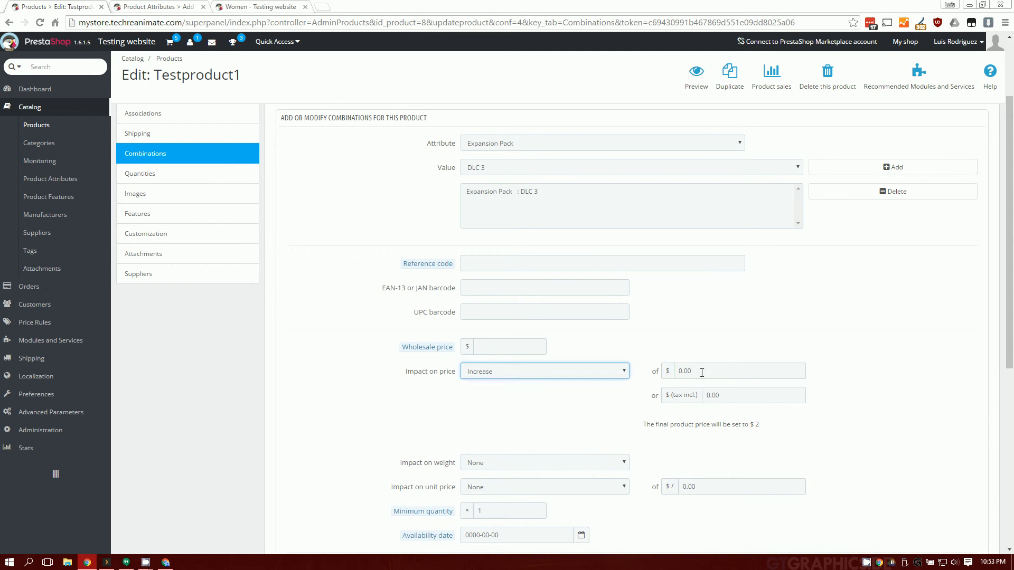
{"action": "left_click", "coordinate": [686, 375]}
{"action": "type", "text": "10"}
{"action": "scroll", "coordinate": [853, 338], "scroll_direction": "down", "scroll_amount": 6}
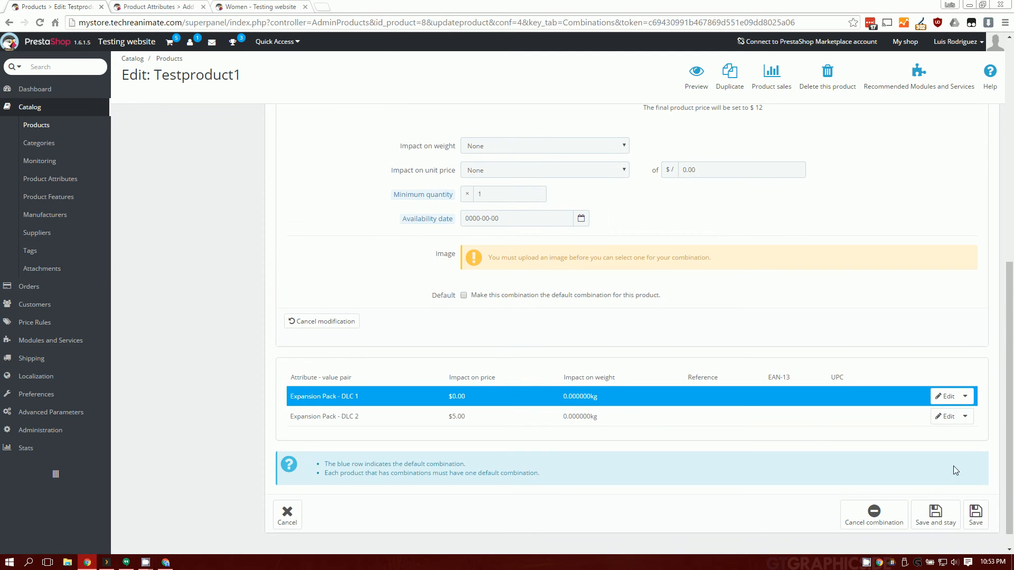
{"action": "left_click", "coordinate": [935, 513]}
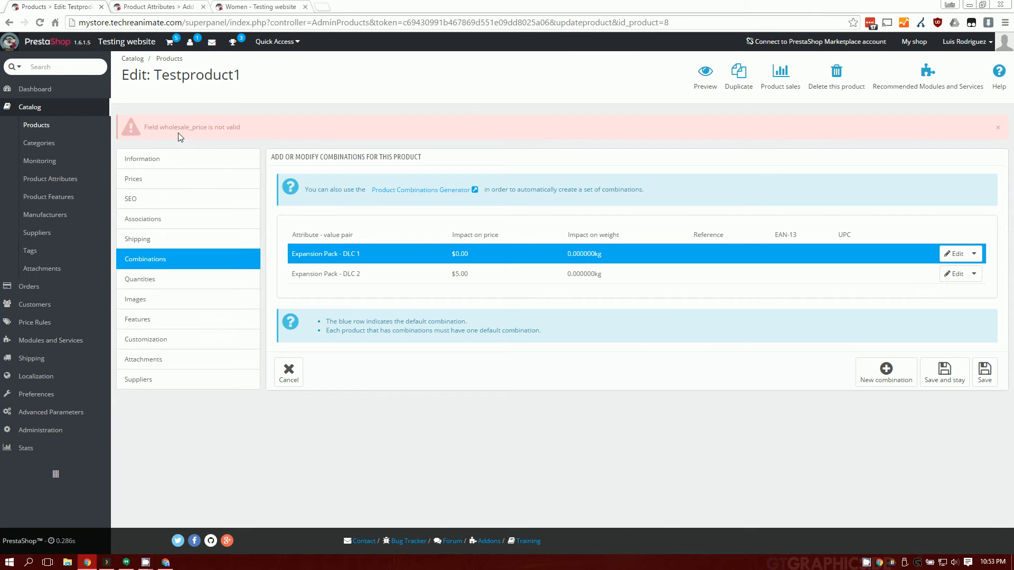
Step: Start the DLC 3 combination again by adding the Expansion Pack value DLC 3 to a new combination
{"action": "left_click", "coordinate": [886, 373]}
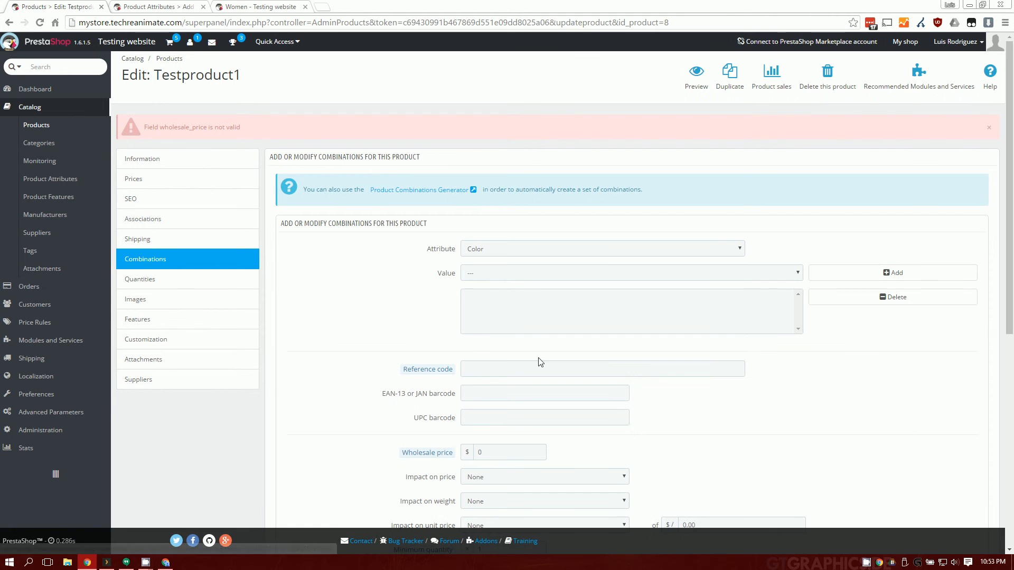
{"action": "left_click", "coordinate": [501, 249]}
{"action": "left_click", "coordinate": [499, 271]}
{"action": "left_click", "coordinate": [509, 273]}
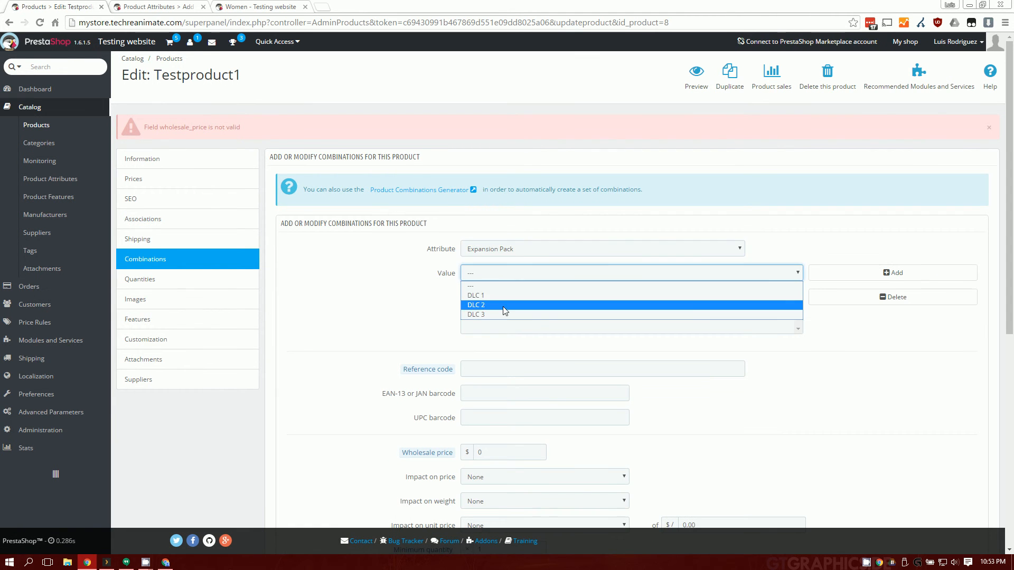
{"action": "left_click", "coordinate": [502, 314]}
{"action": "left_click", "coordinate": [944, 277]}
{"action": "scroll", "coordinate": [453, 328], "scroll_direction": "down", "scroll_amount": 2}
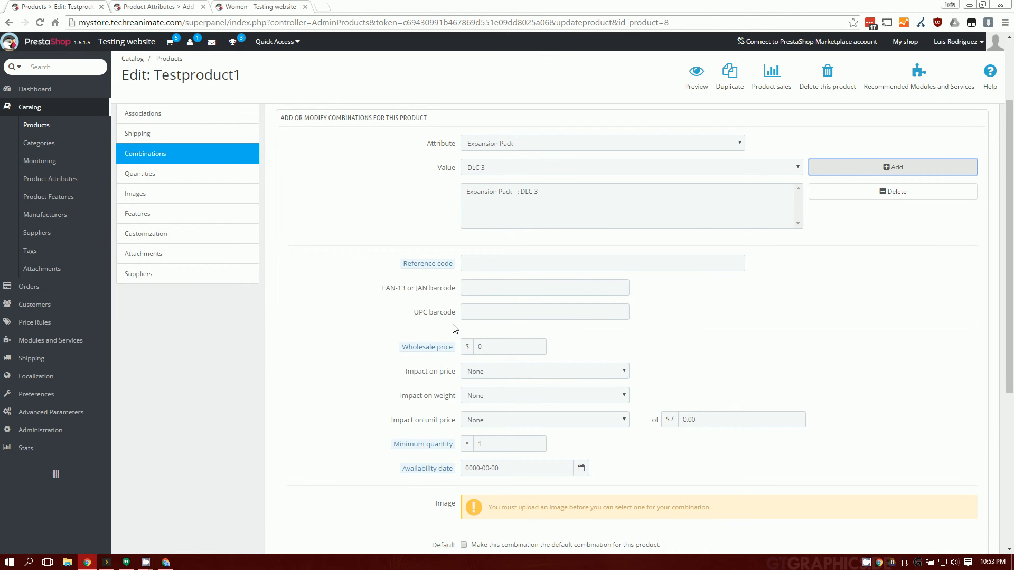
Step: Set the DLC 3 combination's impact on price to an increase of $10 and save it while staying on the combinations
{"action": "left_click", "coordinate": [491, 375]}
{"action": "left_click", "coordinate": [496, 392]}
{"action": "double_click", "coordinate": [702, 371]}
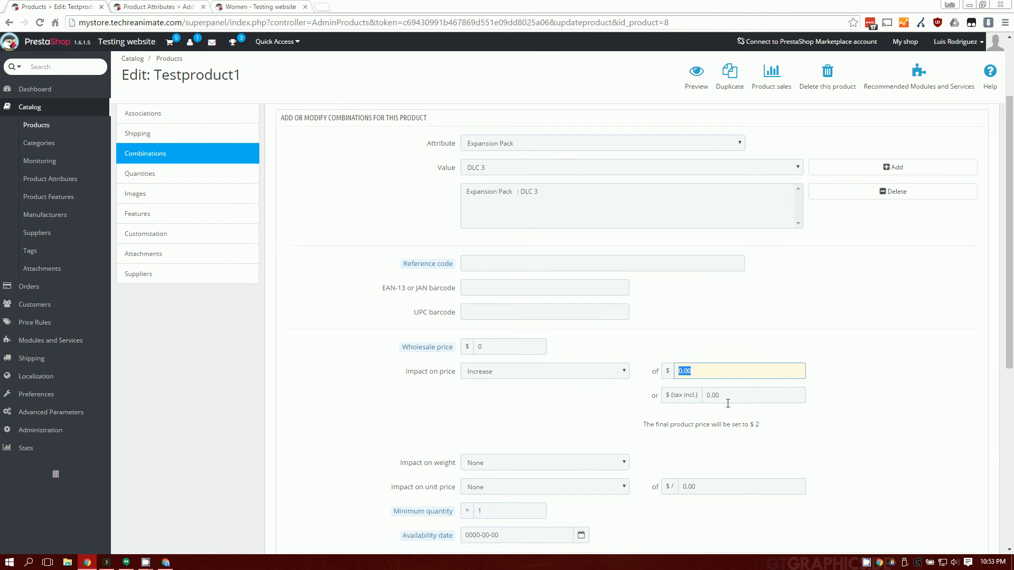
{"action": "type", "text": "10"}
{"action": "scroll", "coordinate": [898, 412], "scroll_direction": "down", "scroll_amount": 6}
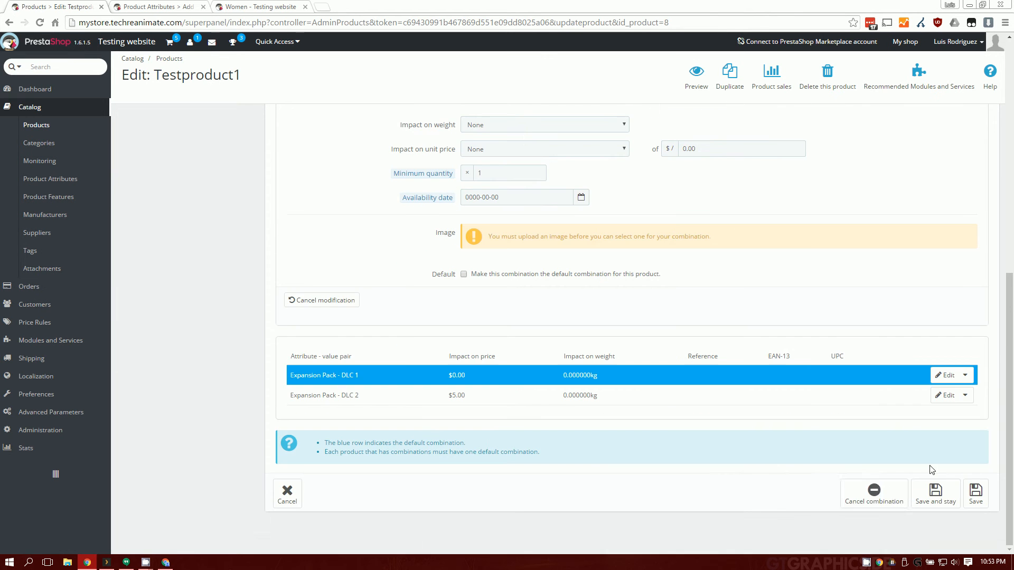
{"action": "left_click", "coordinate": [935, 495]}
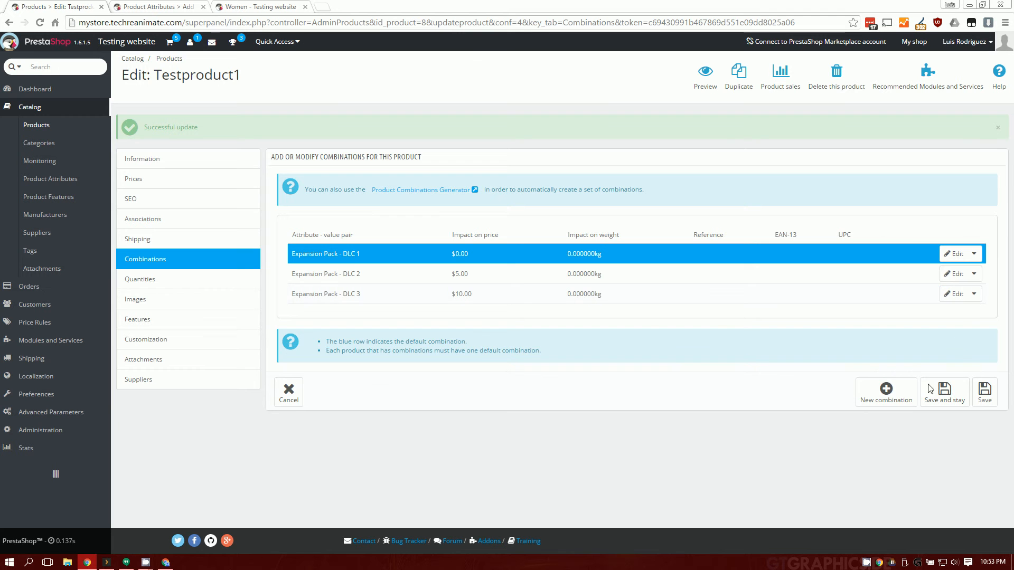
Step: Start a further combination for Testproduct1 and add the Expansion Pack value DLC 3 as its first attribute
{"action": "left_click", "coordinate": [892, 400]}
{"action": "left_click", "coordinate": [566, 250]}
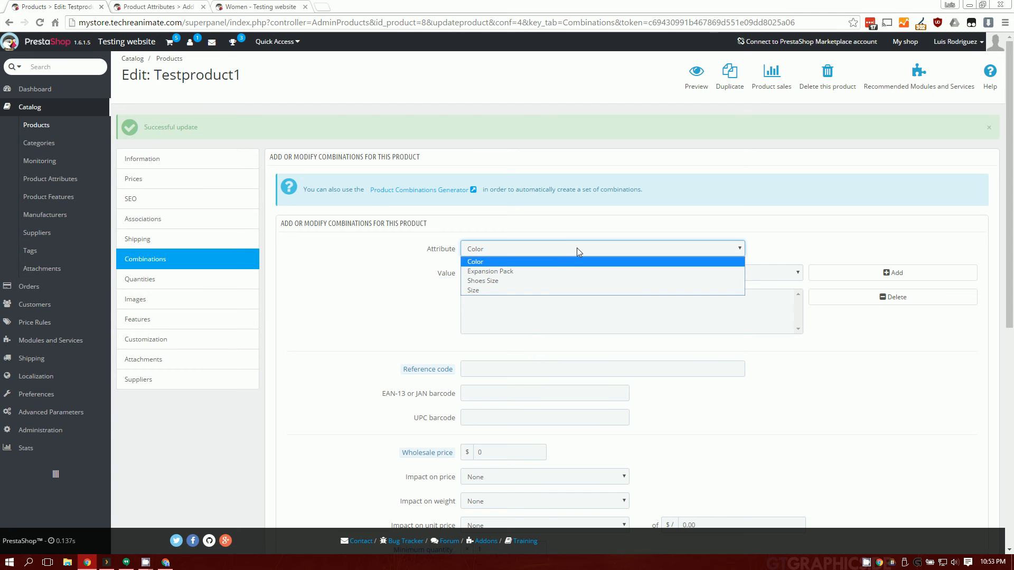
{"action": "left_click", "coordinate": [366, 260]}
{"action": "left_click", "coordinate": [488, 275]}
{"action": "left_click", "coordinate": [420, 286]}
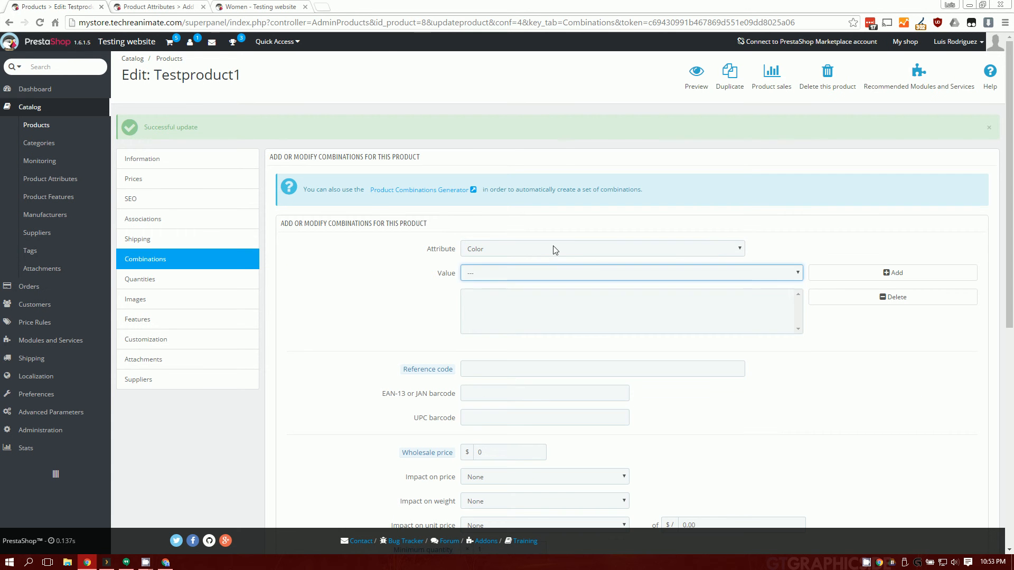
{"action": "left_click", "coordinate": [555, 249]}
{"action": "left_click", "coordinate": [547, 274]}
{"action": "left_click", "coordinate": [610, 278]}
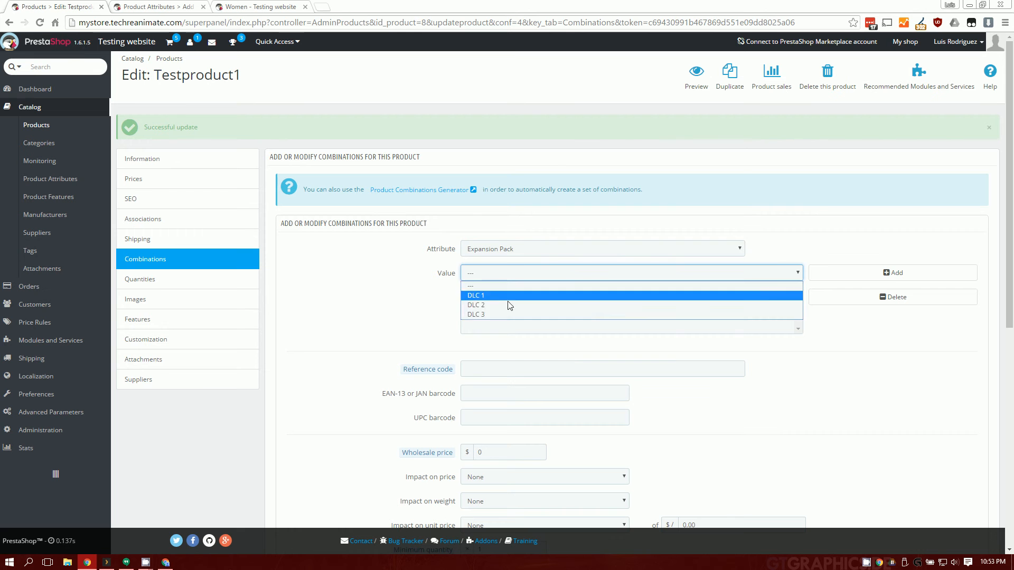
{"action": "left_click", "coordinate": [617, 314]}
{"action": "left_click", "coordinate": [853, 272]}
Step: Add the Color value Black to the same combination alongside the Expansion Pack value DLC 3
{"action": "left_click", "coordinate": [490, 246]}
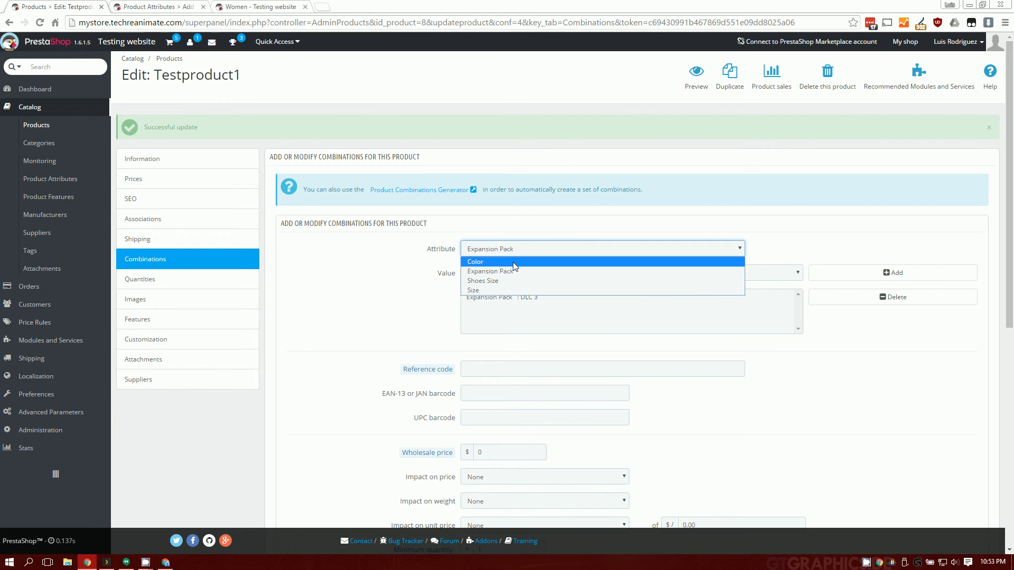
{"action": "left_click", "coordinate": [512, 262]}
{"action": "left_click", "coordinate": [511, 273]}
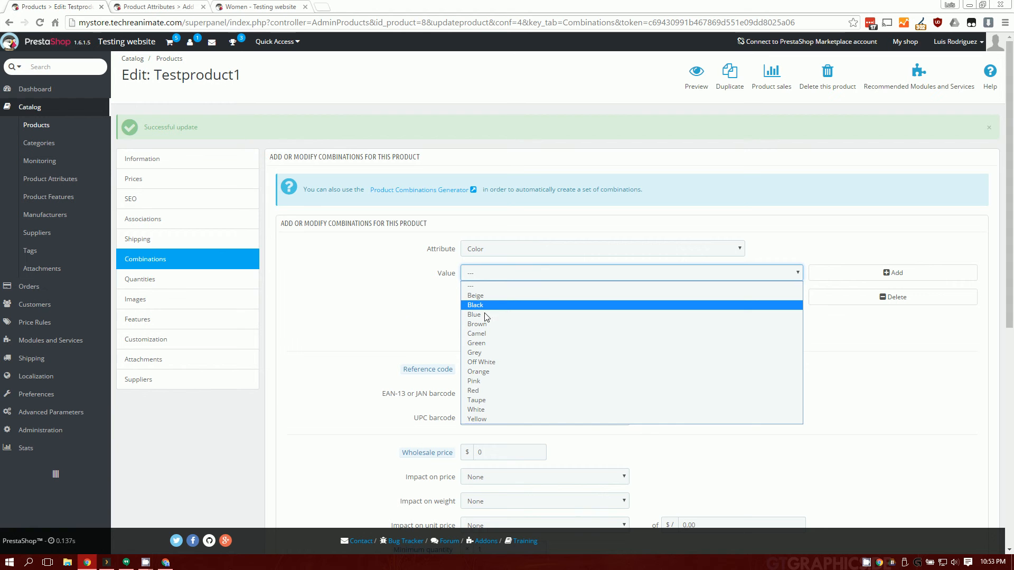
{"action": "left_click", "coordinate": [495, 306]}
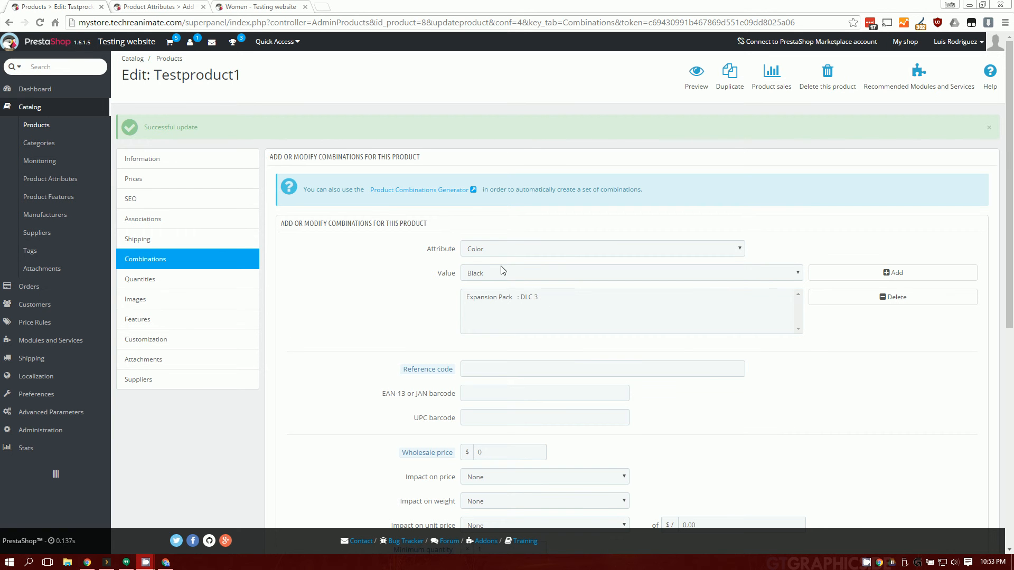
{"action": "left_click", "coordinate": [487, 247]}
{"action": "left_click", "coordinate": [475, 262]}
{"action": "left_click", "coordinate": [504, 299]}
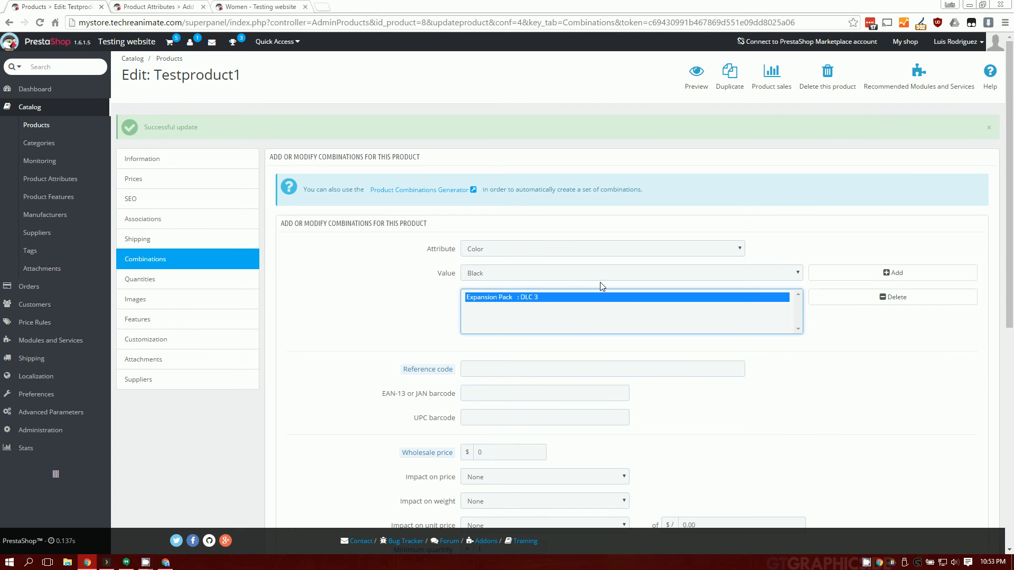
{"action": "left_click", "coordinate": [943, 270]}
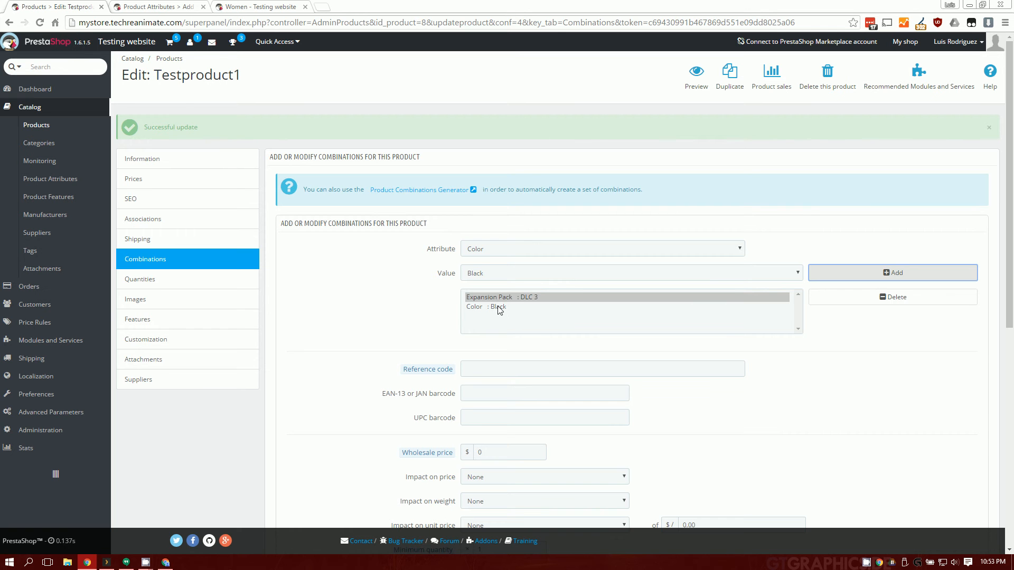
Step: Set the Black and DLC 3 combination's impact on price to an increase of $16 and save it while staying on the combinations
{"action": "scroll", "coordinate": [658, 376], "scroll_direction": "down", "scroll_amount": 4}
{"action": "scroll", "coordinate": [717, 279], "scroll_direction": "up", "scroll_amount": 4}
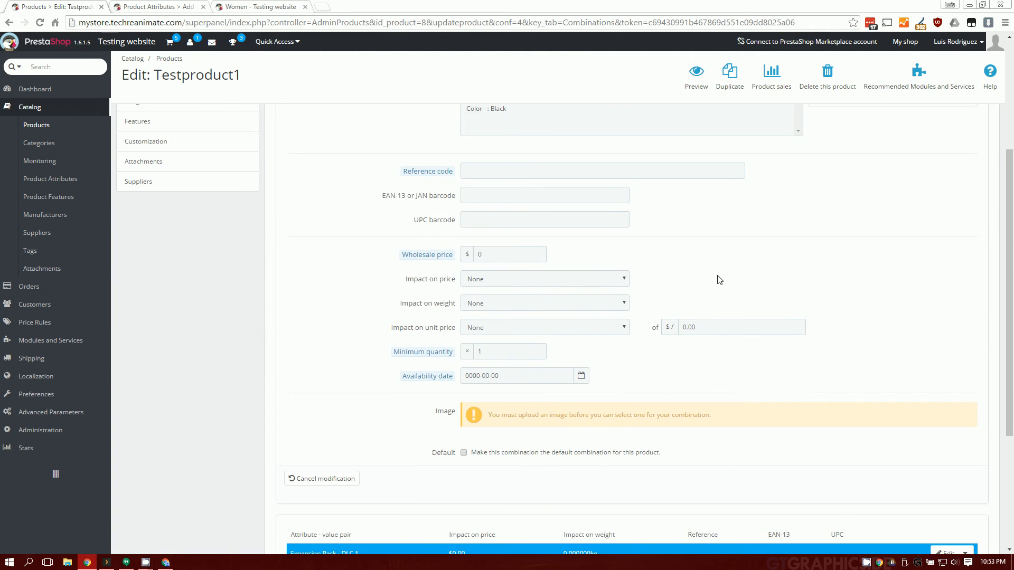
{"action": "scroll", "coordinate": [558, 314], "scroll_direction": "down", "scroll_amount": 6}
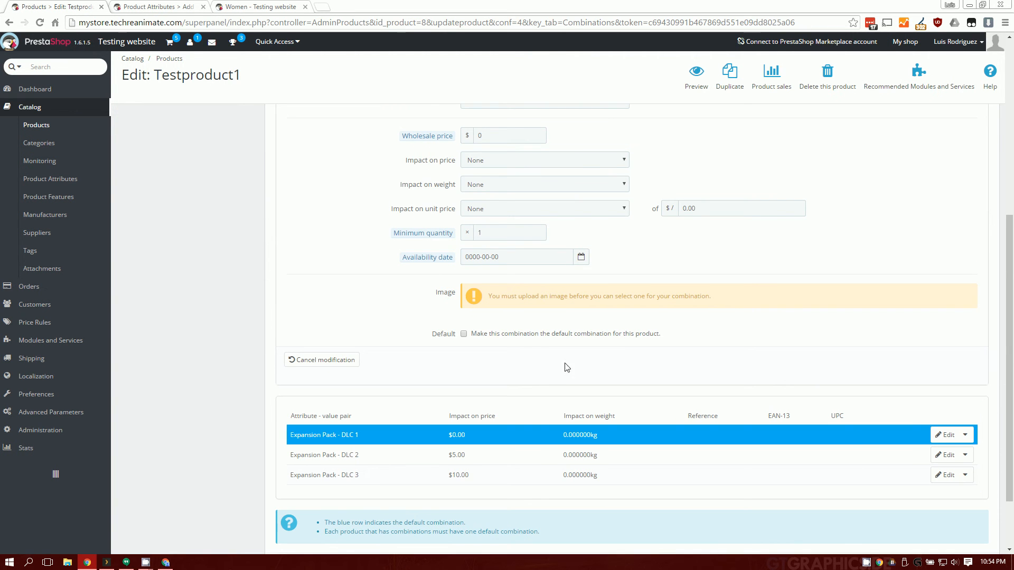
{"action": "left_click", "coordinate": [475, 162]}
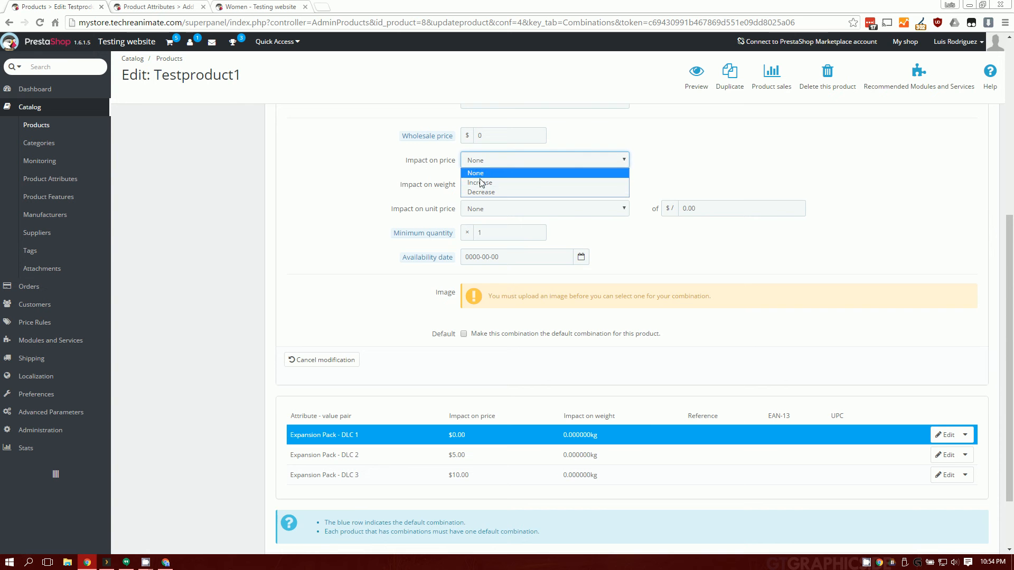
{"action": "left_click", "coordinate": [478, 181]}
{"action": "double_click", "coordinate": [684, 160]}
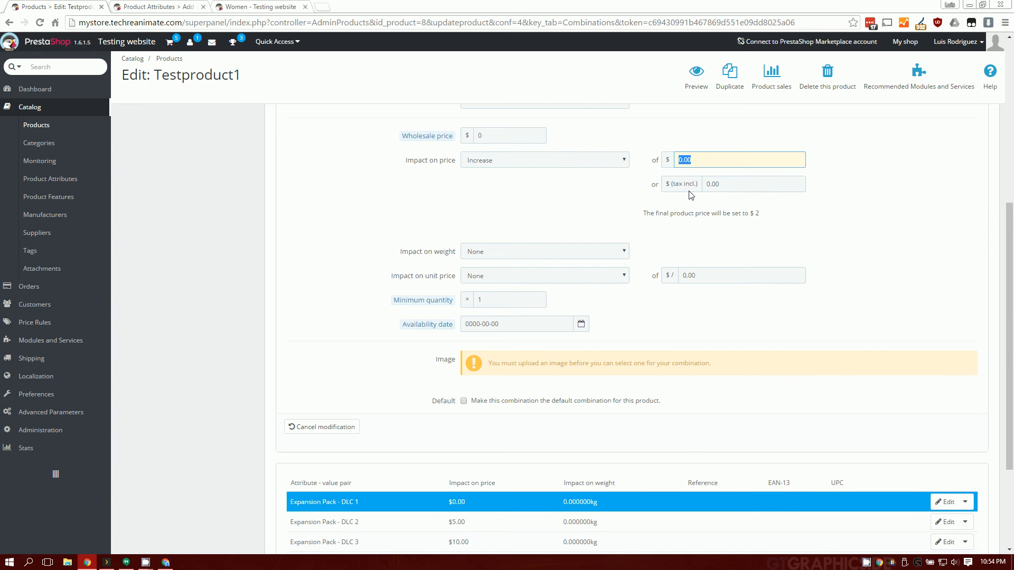
{"action": "type", "text": "16"}
{"action": "scroll", "coordinate": [856, 348], "scroll_direction": "down", "scroll_amount": 3}
{"action": "left_click", "coordinate": [935, 494]}
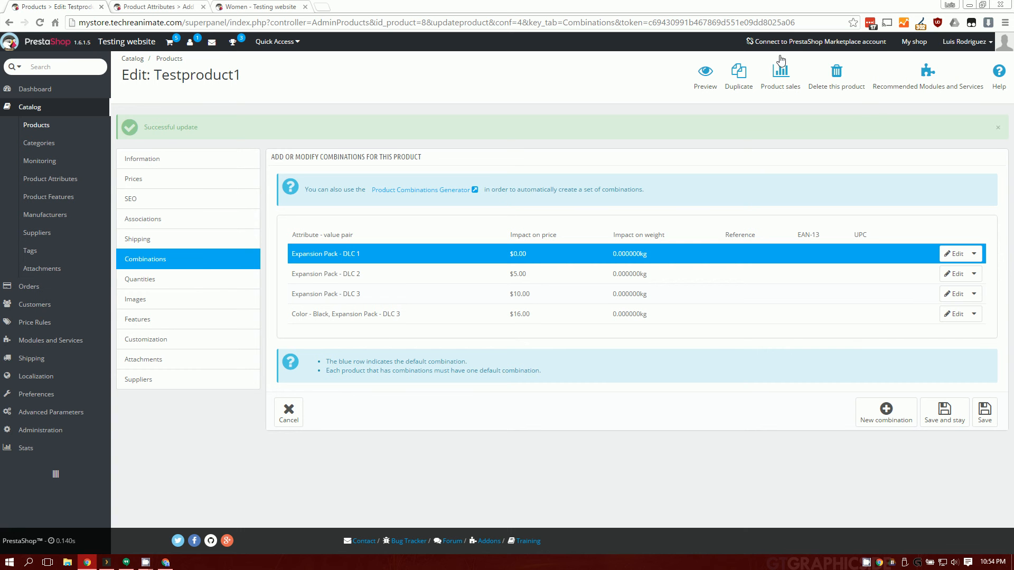
Step: Open the storefront, close the surplus browser tabs, and go to Testproduct1's product page from the new arrivals
{"action": "left_click", "coordinate": [913, 43]}
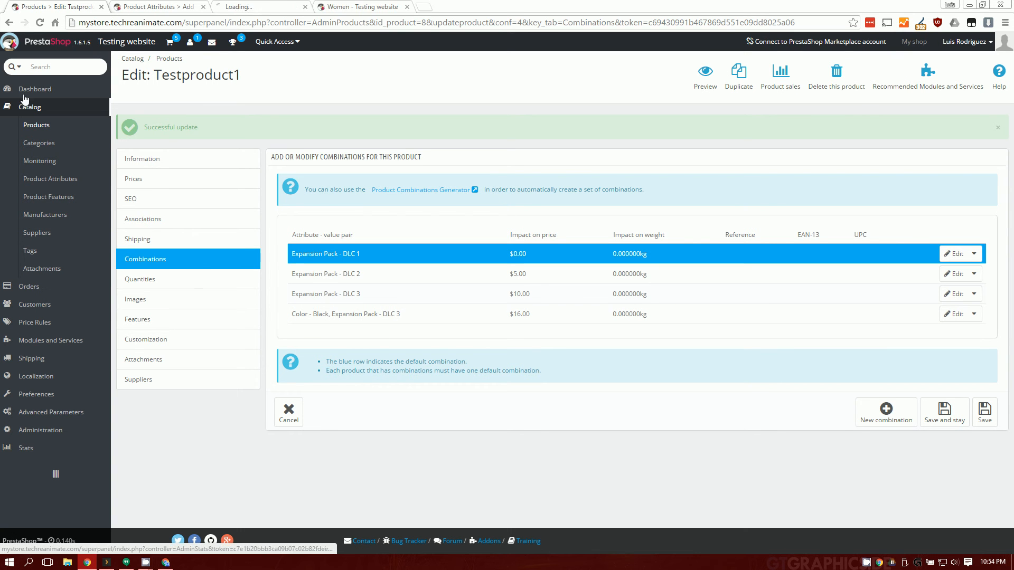
{"action": "left_click", "coordinate": [285, 4]}
{"action": "left_click", "coordinate": [203, 7]}
{"action": "left_click", "coordinate": [305, 7]}
{"action": "scroll", "coordinate": [454, 263], "scroll_direction": "down", "scroll_amount": 1}
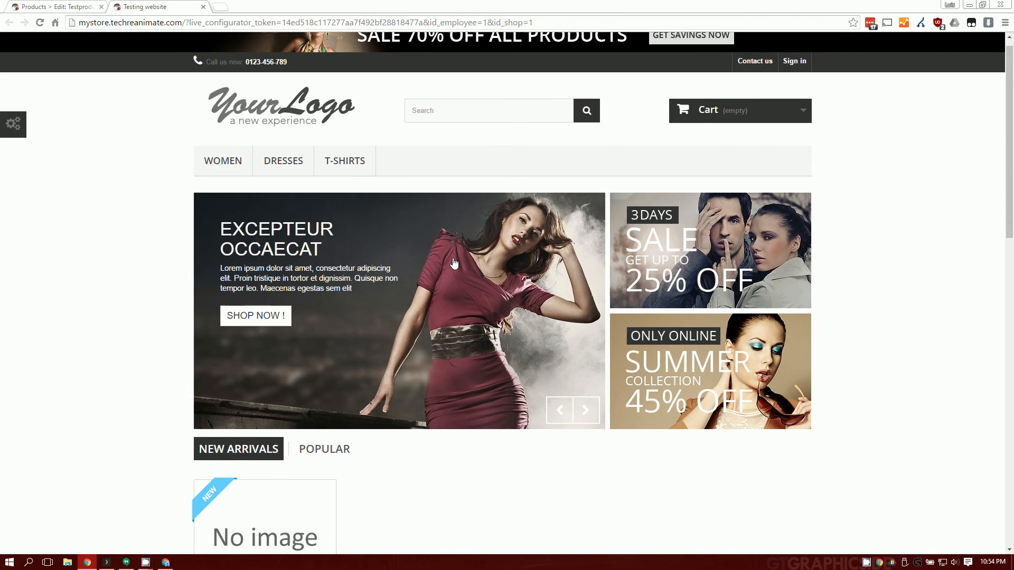
{"action": "scroll", "coordinate": [454, 262], "scroll_direction": "down", "scroll_amount": 5}
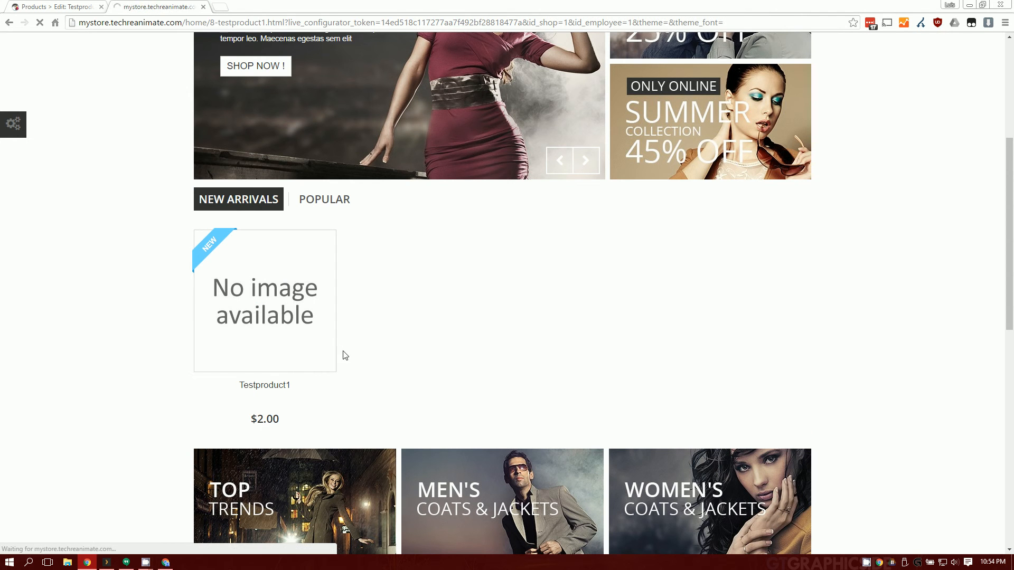
{"action": "scroll", "coordinate": [675, 502], "scroll_direction": "down", "scroll_amount": 2}
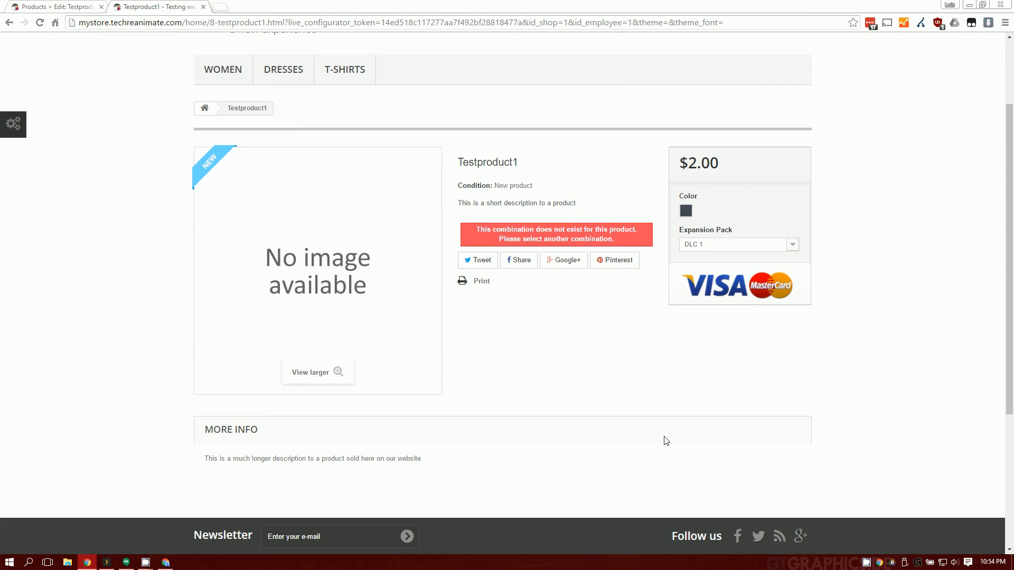
Step: Check the price and availability of Testproduct1 for the Expansion Pack options DLC 2, DLC 3 and DLC 1
{"action": "left_click", "coordinate": [709, 251]}
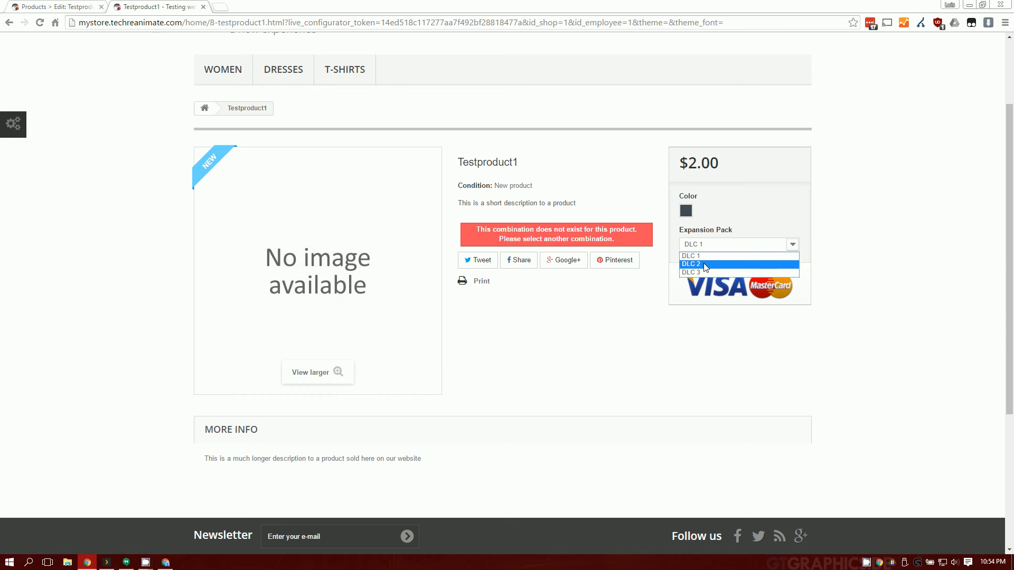
{"action": "left_click", "coordinate": [710, 265]}
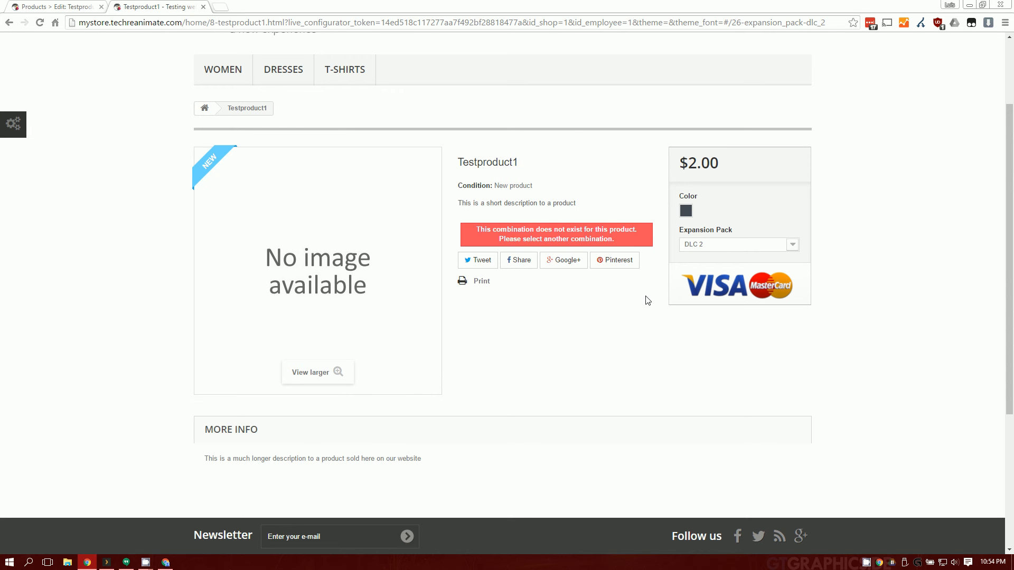
{"action": "left_click", "coordinate": [716, 245]}
{"action": "left_click", "coordinate": [706, 272]}
{"action": "left_click", "coordinate": [706, 247]}
{"action": "left_click", "coordinate": [703, 257]}
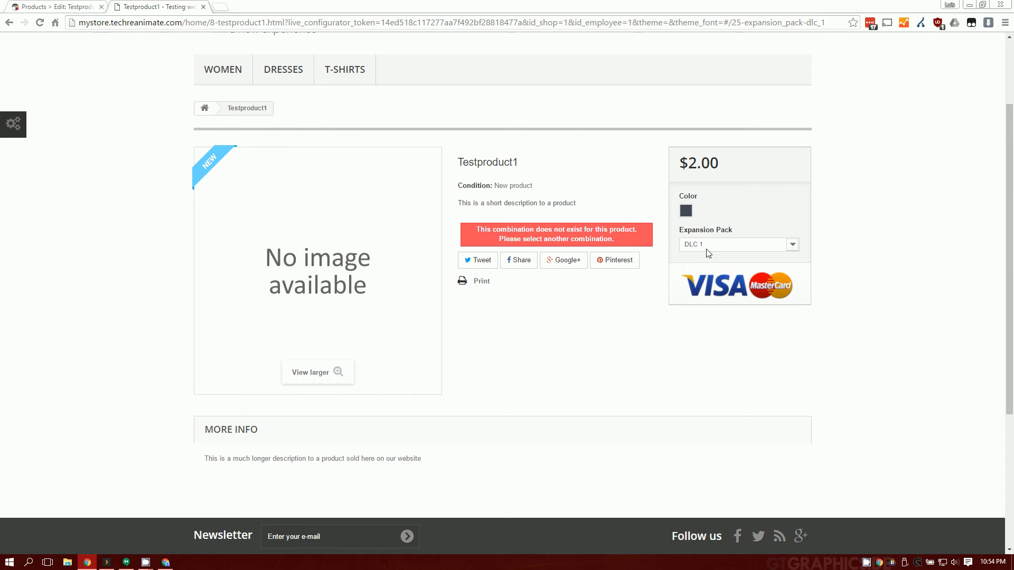
Step: Check the price of the combination with the black color and Expansion Pack DLC 3 on the product page
{"action": "left_click", "coordinate": [685, 212]}
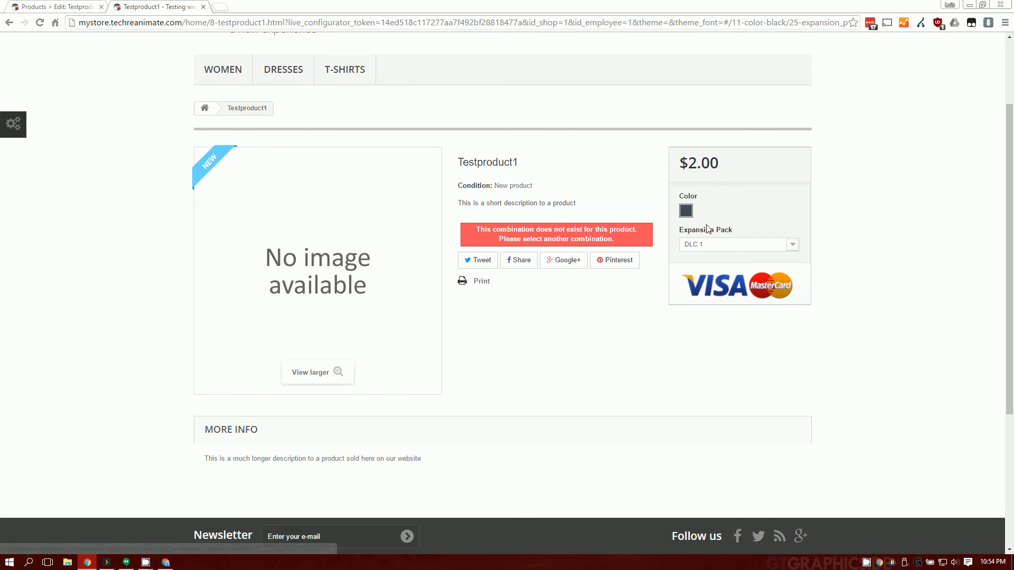
{"action": "left_click", "coordinate": [704, 244]}
{"action": "left_click", "coordinate": [712, 269]}
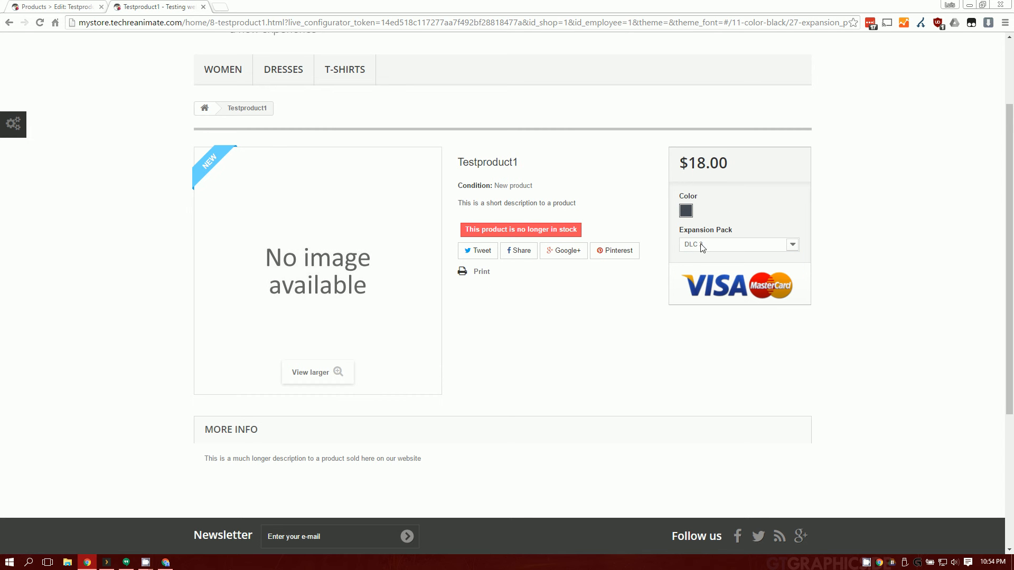
Step: Check the Black and DLC 3 price on the product page, then check the availability of Black with DLC 1
{"action": "double_click", "coordinate": [693, 164]}
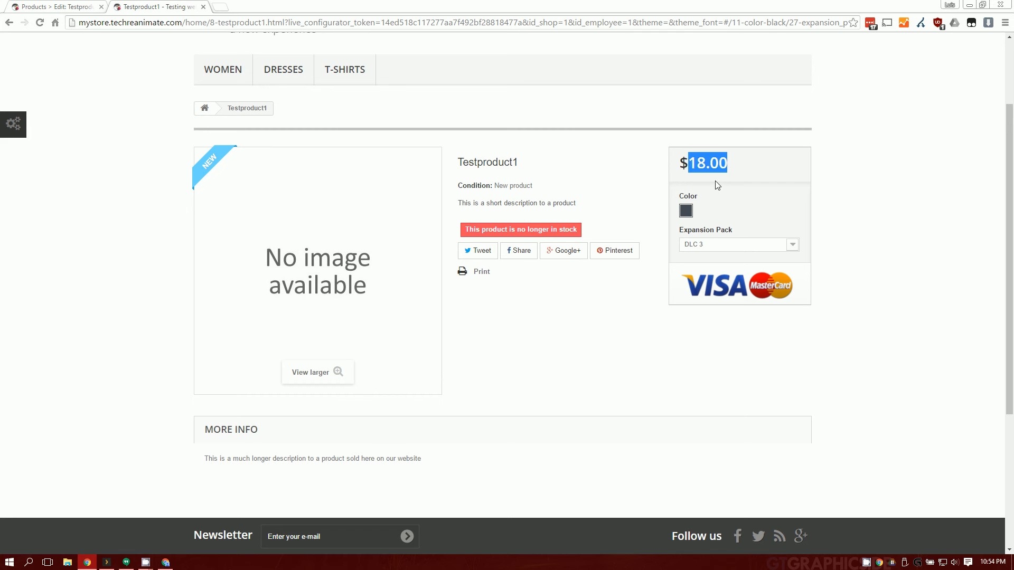
{"action": "left_click", "coordinate": [715, 182]}
{"action": "left_click", "coordinate": [697, 244]}
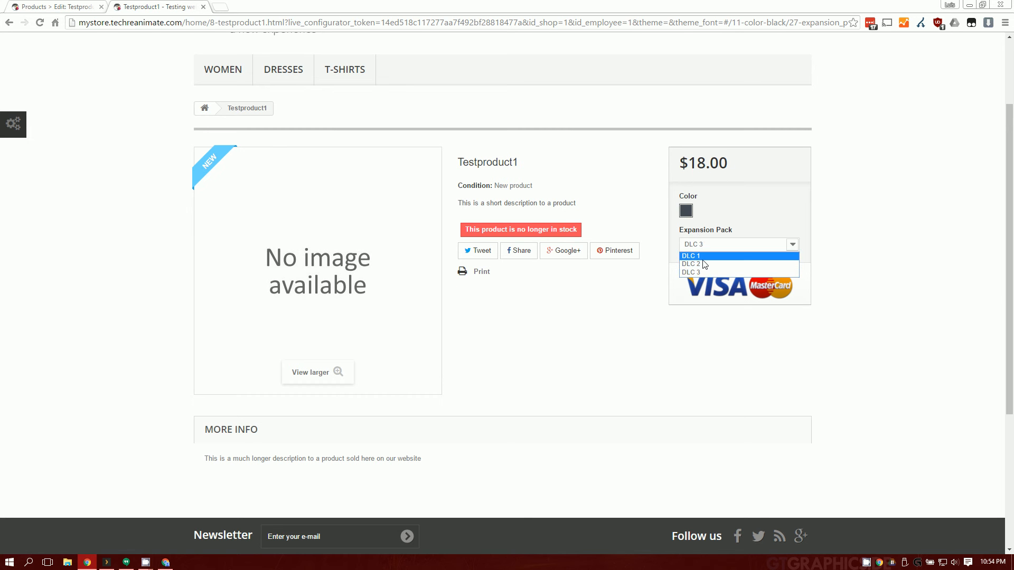
{"action": "left_click", "coordinate": [695, 255]}
{"action": "mouse_move", "coordinate": [480, 228]}
{"action": "left_mouse_down"}
{"action": "mouse_move", "coordinate": [640, 242]}
{"action": "mouse_move", "coordinate": [475, 229]}
{"action": "left_mouse_up"}
{"action": "left_click", "coordinate": [642, 243]}
{"action": "left_click", "coordinate": [767, 203]}
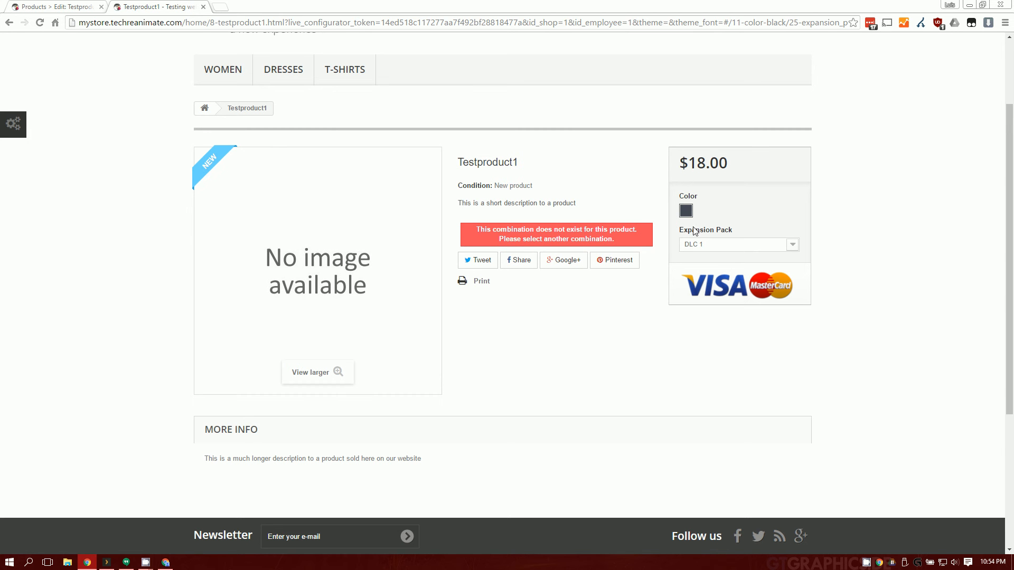
Step: Delete Testproduct1's Color Black, Expansion Pack DLC 3 combination in the back office and save while staying on the combinations
{"action": "left_click", "coordinate": [39, 6]}
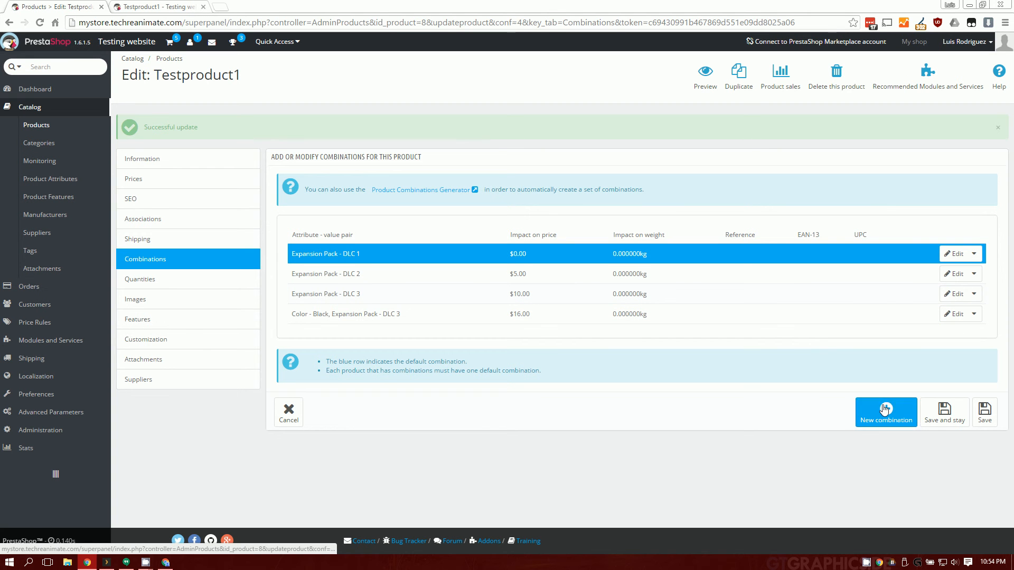
{"action": "left_click", "coordinate": [974, 314]}
{"action": "left_click", "coordinate": [935, 353]}
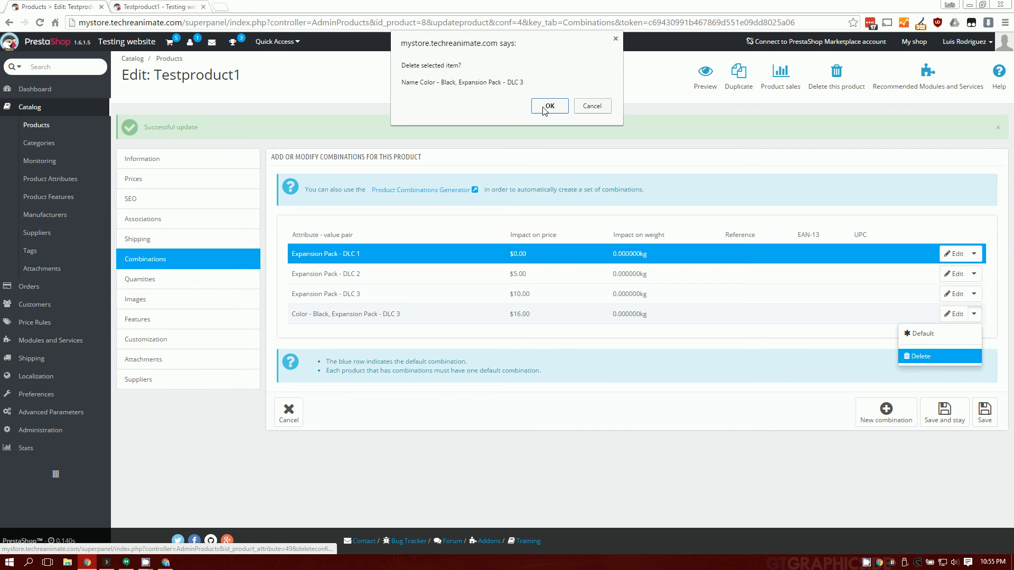
{"action": "left_click", "coordinate": [543, 108]}
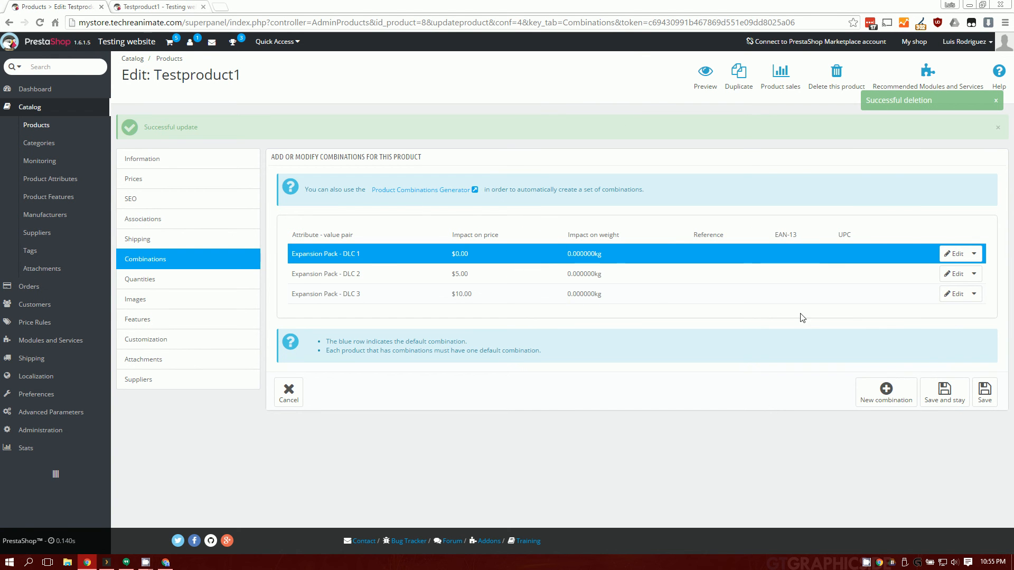
{"action": "left_click", "coordinate": [149, 7]}
{"action": "left_click", "coordinate": [79, 7]}
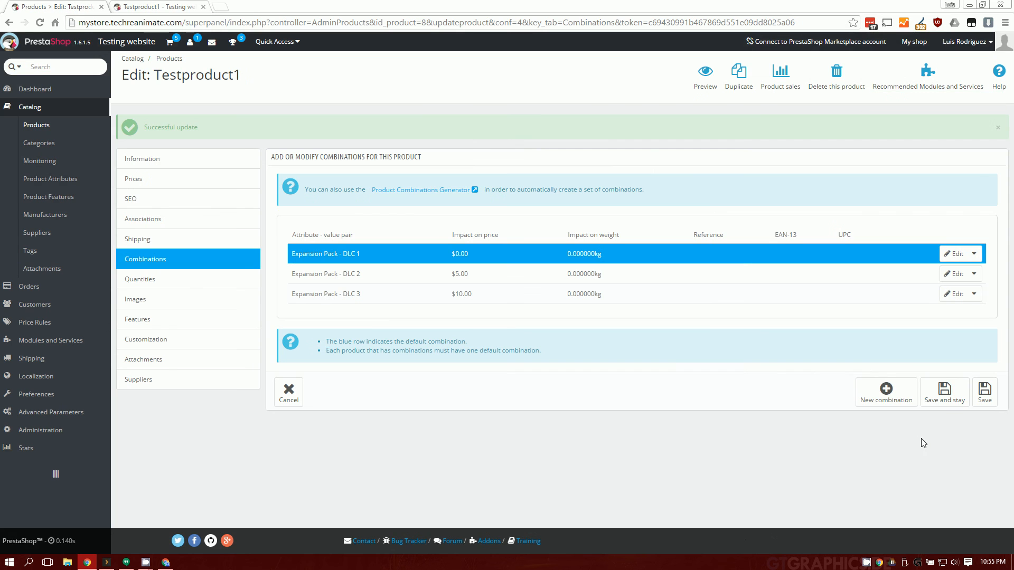
{"action": "left_click", "coordinate": [944, 392]}
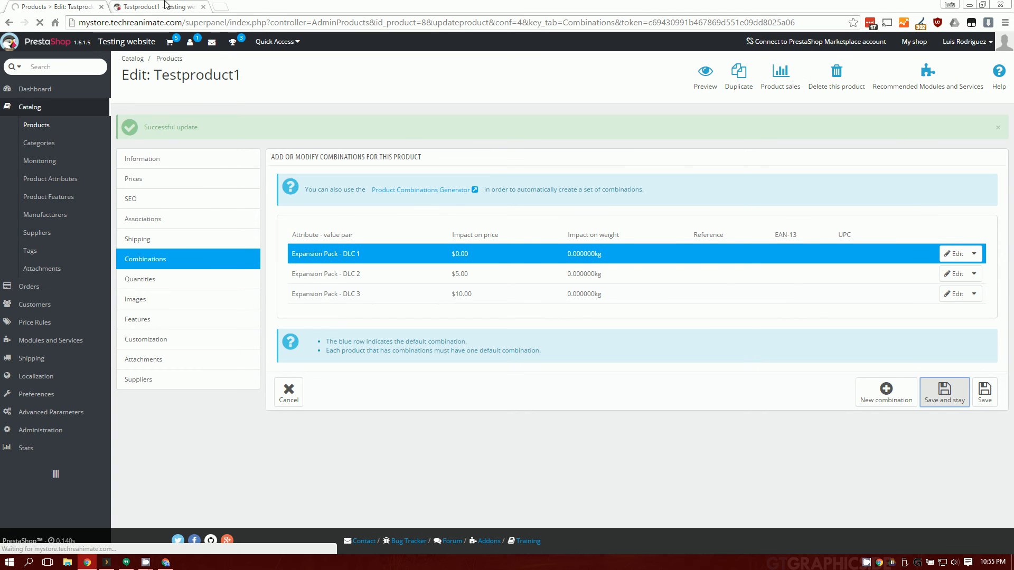
Step: Compare Testproduct1's storefront prices when switching the Expansion Pack between DLC 1, DLC 2 and DLC 3
{"action": "left_click", "coordinate": [165, 5]}
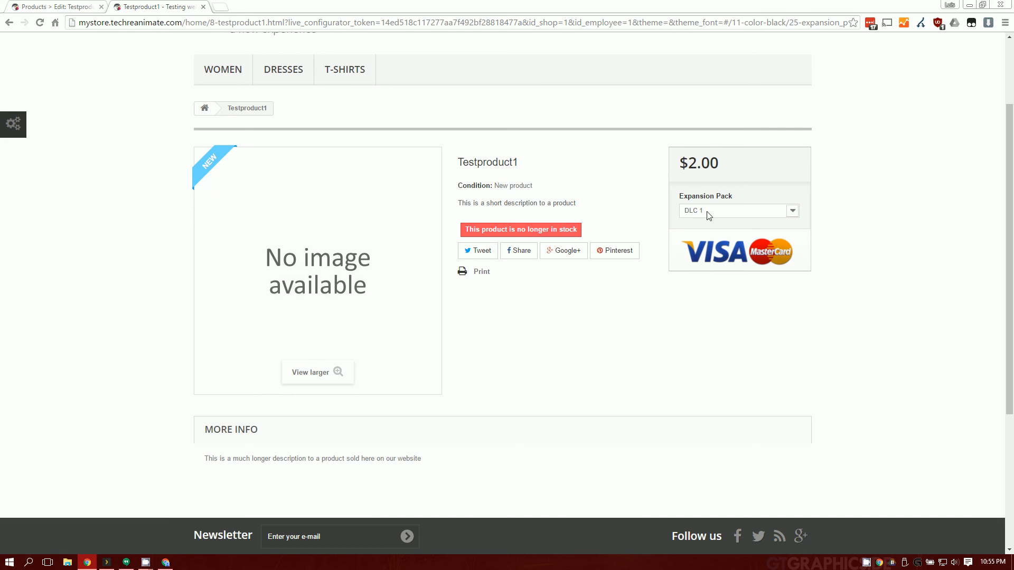
{"action": "left_click", "coordinate": [709, 211]}
{"action": "left_click", "coordinate": [697, 229]}
{"action": "left_click", "coordinate": [708, 211]}
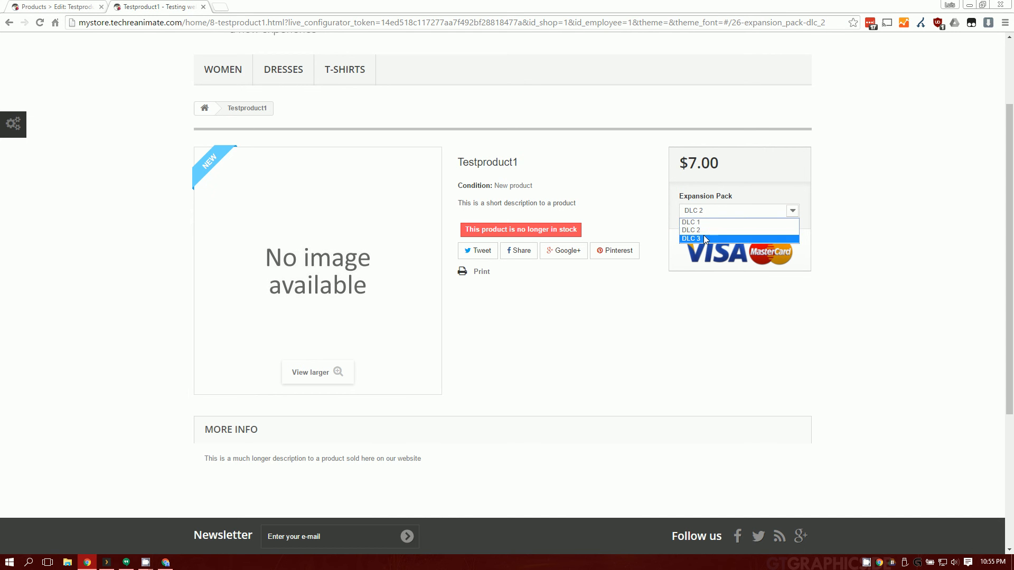
{"action": "left_click", "coordinate": [704, 238]}
{"action": "left_click", "coordinate": [703, 211]}
{"action": "left_click", "coordinate": [694, 230]}
{"action": "left_click", "coordinate": [706, 210]}
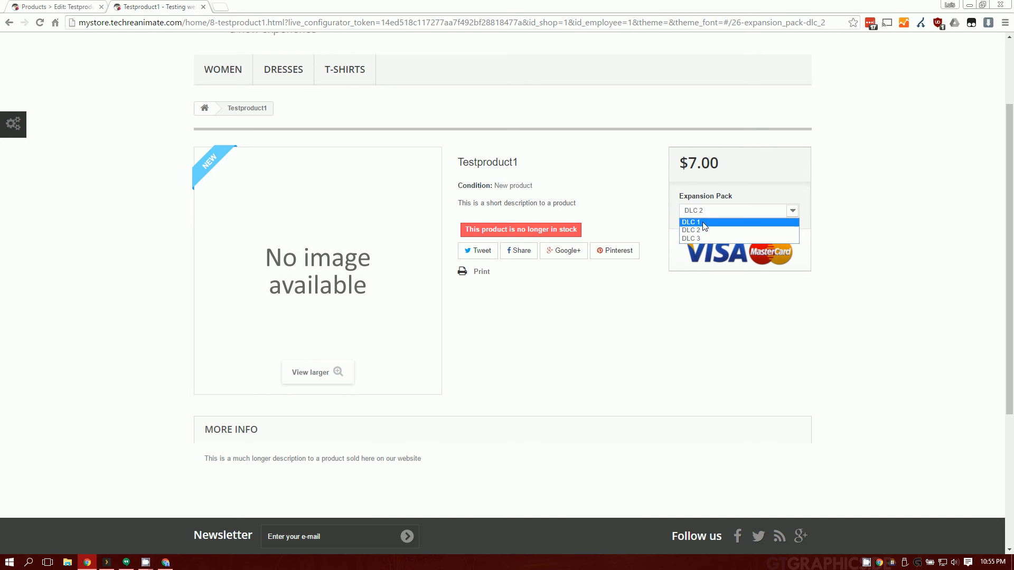
{"action": "left_click", "coordinate": [697, 223]}
{"action": "left_click", "coordinate": [710, 211]}
{"action": "left_click", "coordinate": [704, 229]}
{"action": "left_click", "coordinate": [708, 211]}
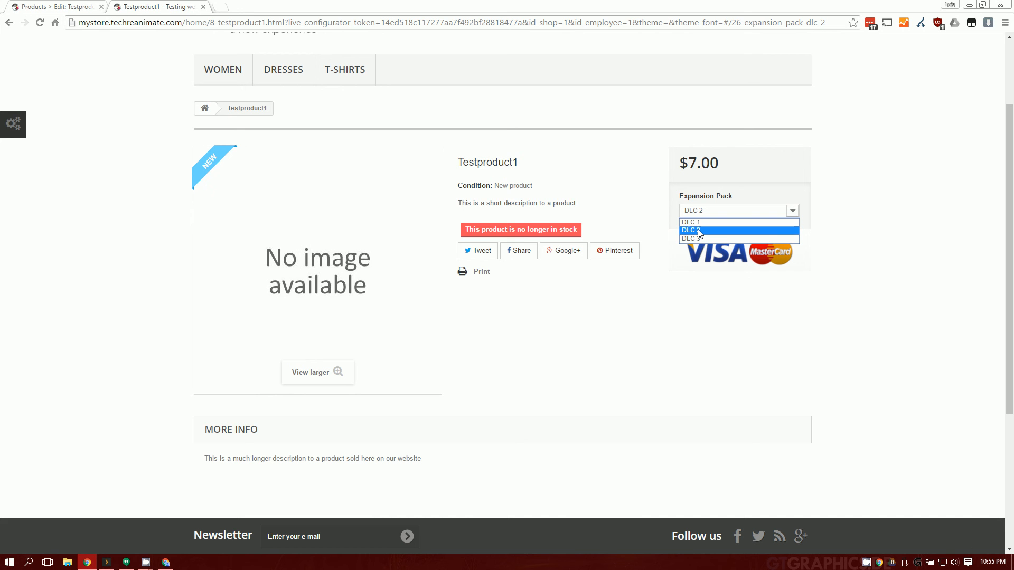
{"action": "left_click", "coordinate": [700, 230]}
{"action": "left_click", "coordinate": [708, 211]}
{"action": "left_click", "coordinate": [697, 238]}
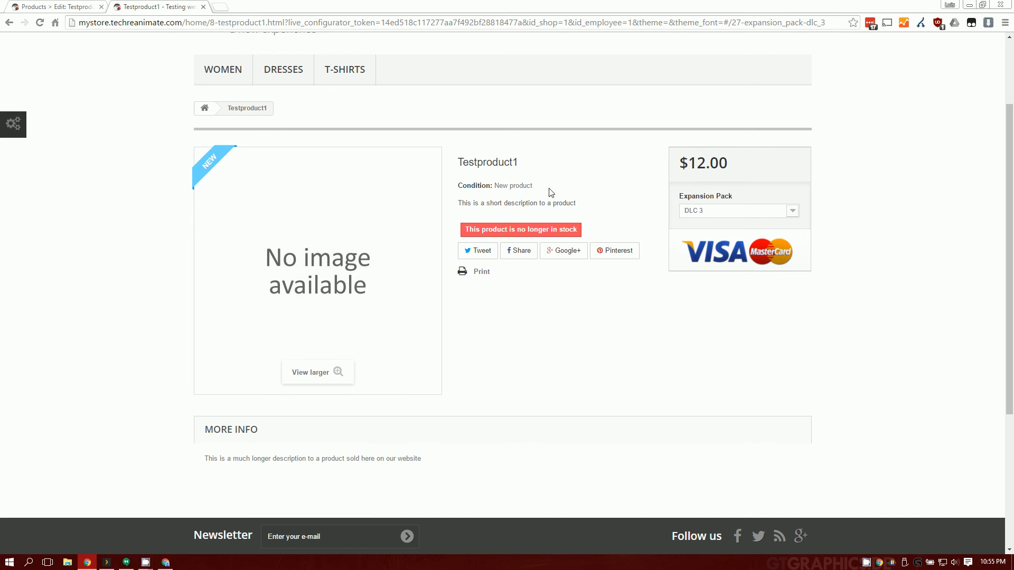
{"action": "left_click", "coordinate": [726, 214]}
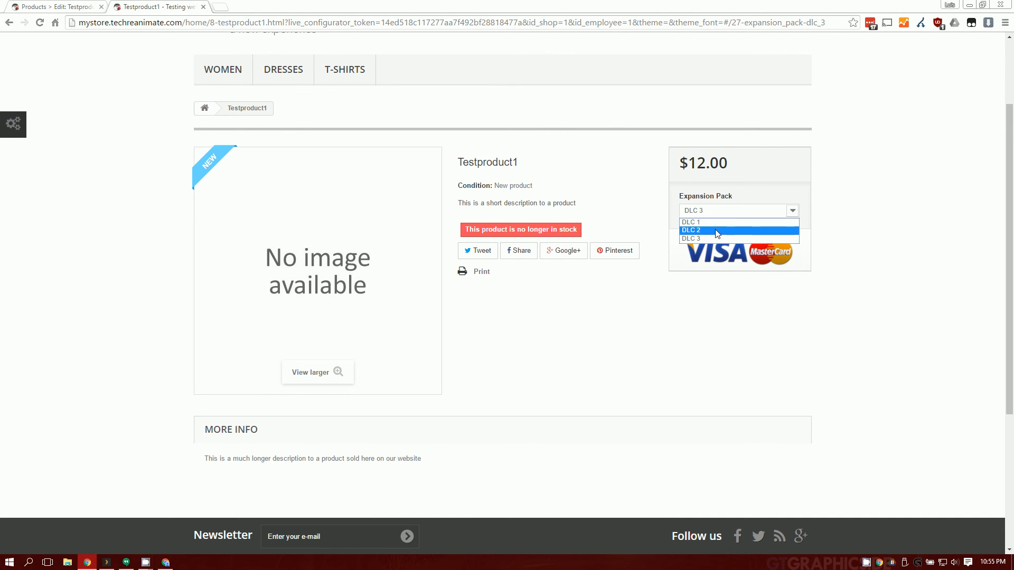
{"action": "left_click", "coordinate": [588, 195]}
Step: Delete the remaining Expansion Pack combinations DLC 1, DLC 2 and DLC 3 from Testproduct1 in the back office
{"action": "left_click", "coordinate": [50, 6]}
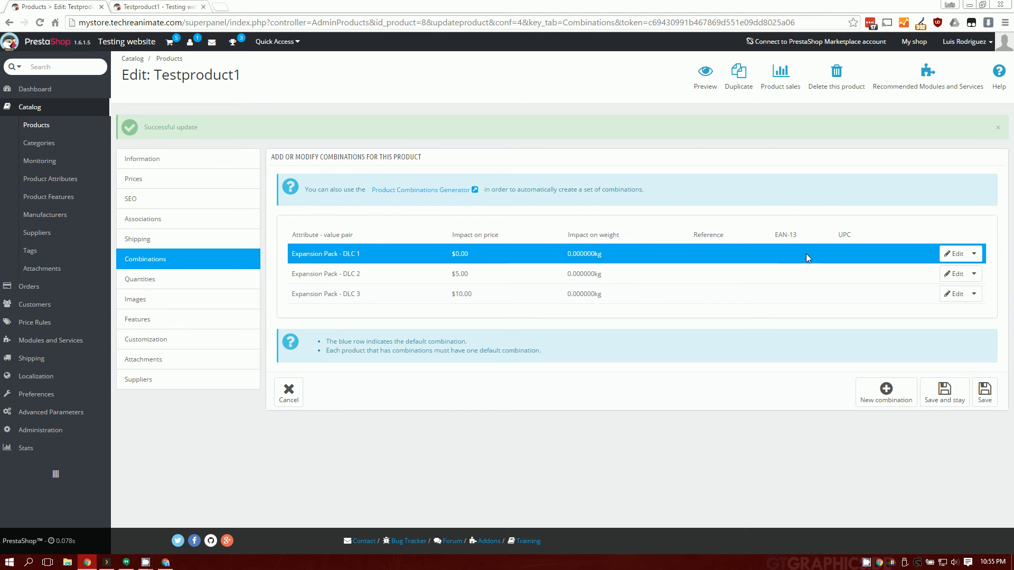
{"action": "left_click", "coordinate": [974, 254]}
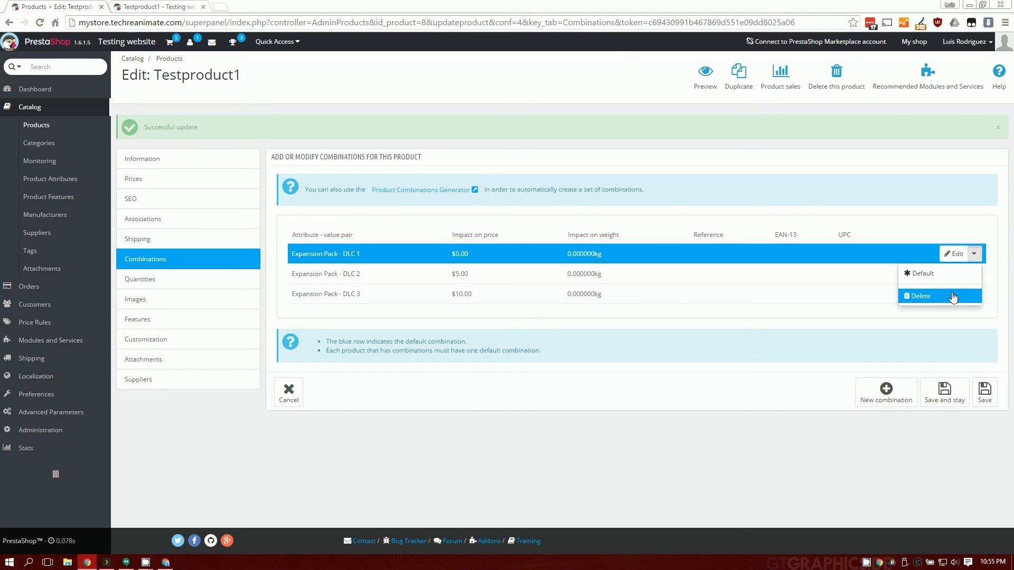
{"action": "left_click", "coordinate": [946, 295]}
{"action": "left_click", "coordinate": [548, 106]}
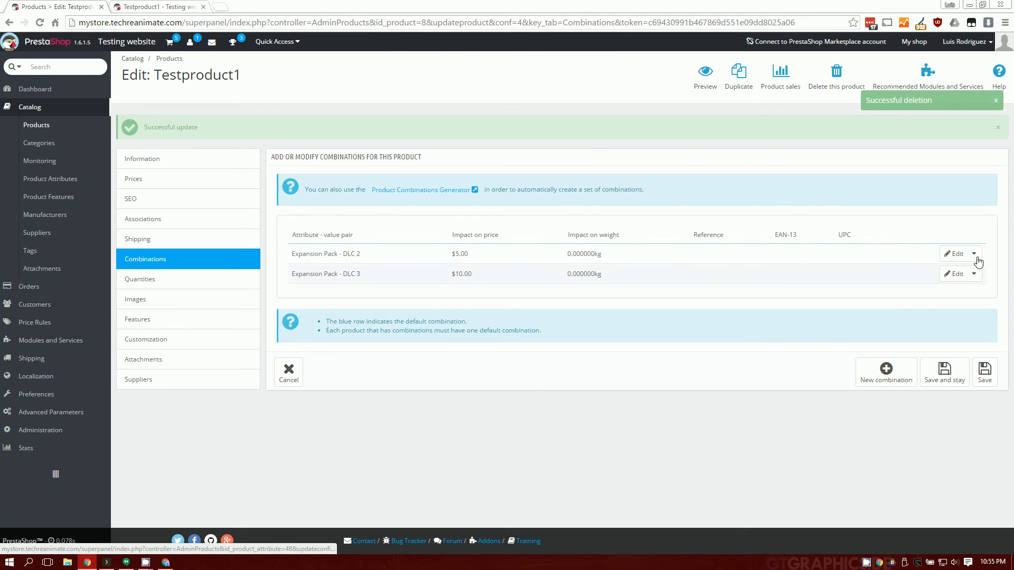
{"action": "left_click", "coordinate": [973, 254]}
{"action": "left_click", "coordinate": [940, 296]}
{"action": "left_click", "coordinate": [549, 121]}
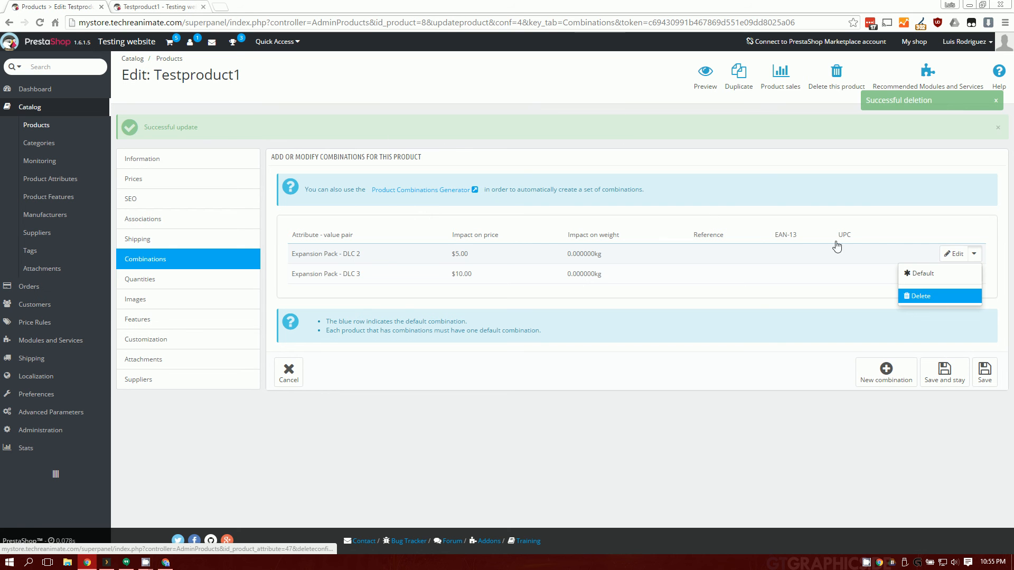
{"action": "left_click", "coordinate": [974, 254]}
{"action": "left_click", "coordinate": [916, 296]}
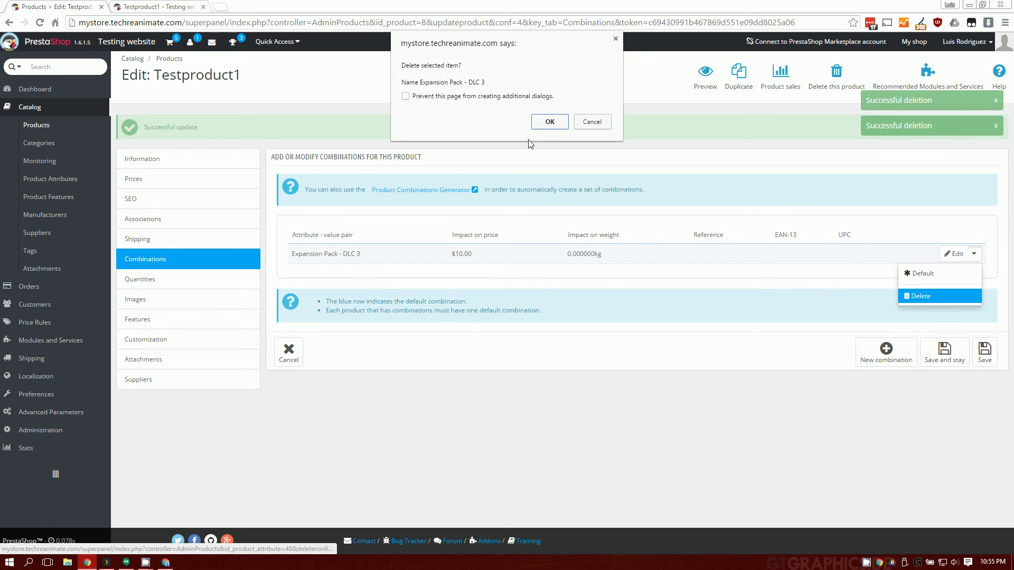
{"action": "left_click", "coordinate": [541, 127]}
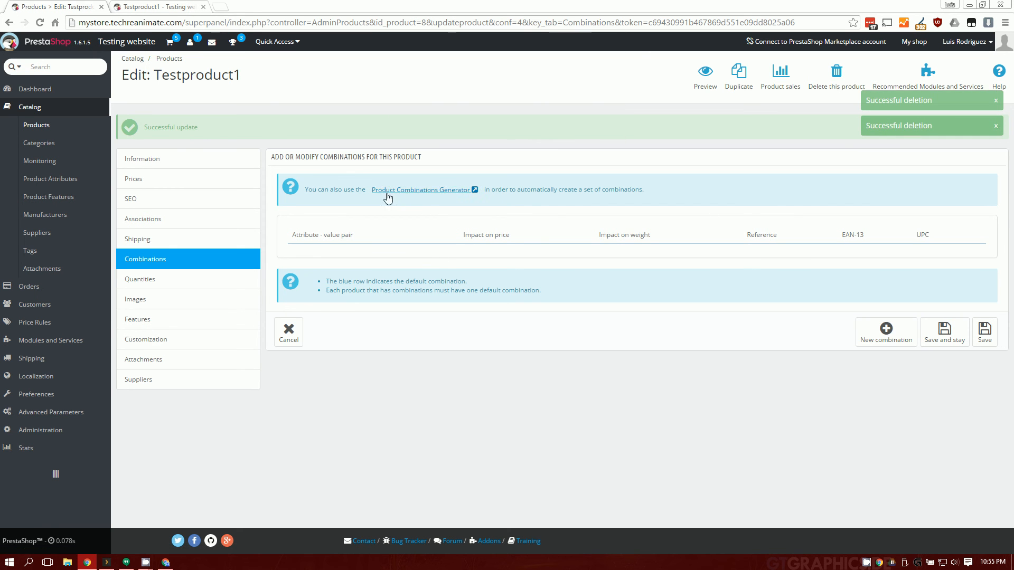
Step: In the Product Combinations Generator, add the colors Red, Black and Blue together with Expansion Pack DLC 1, DLC 2 and DLC 3
{"action": "left_click", "coordinate": [442, 191]}
{"action": "left_click", "coordinate": [548, 117]}
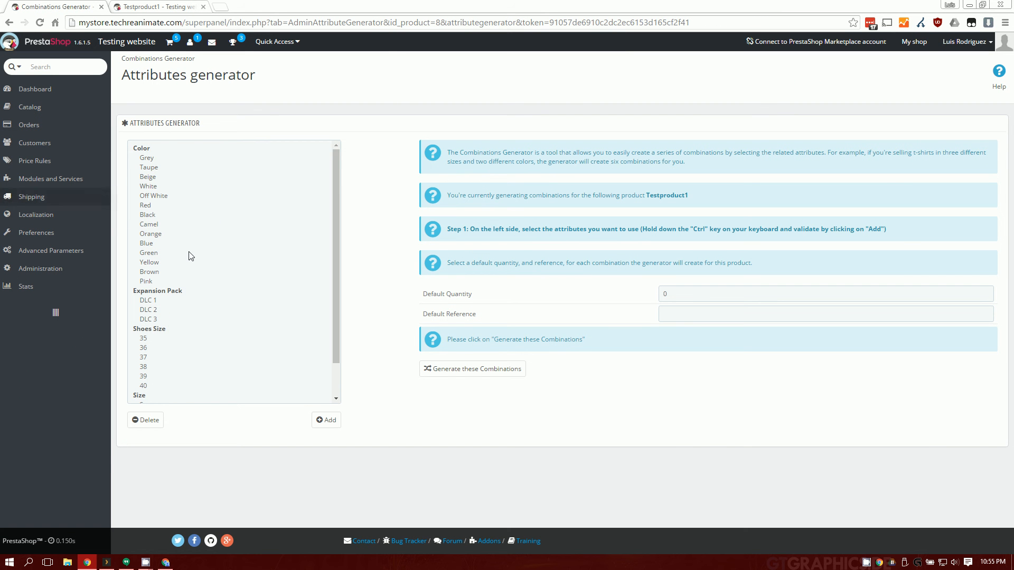
{"action": "left_click", "coordinate": [159, 301]}
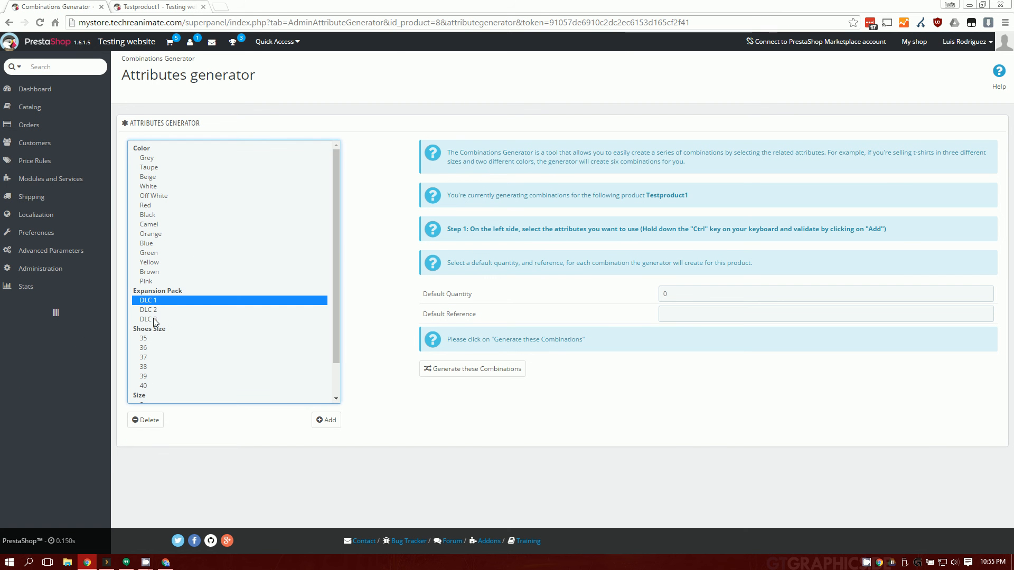
{"action": "left_click", "coordinate": [153, 320], "text": "shift"}
{"action": "left_click", "coordinate": [164, 304]}
{"action": "left_click", "coordinate": [153, 319], "text": "shift"}
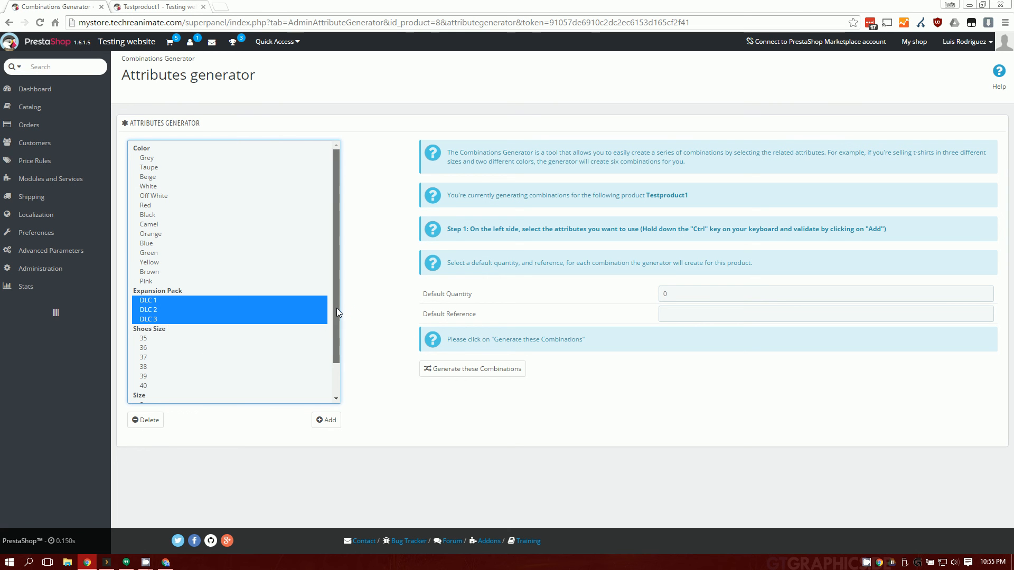
{"action": "scroll", "coordinate": [337, 310], "scroll_direction": "down", "scroll_amount": 1}
{"action": "scroll", "coordinate": [337, 309], "scroll_direction": "up", "scroll_amount": 1}
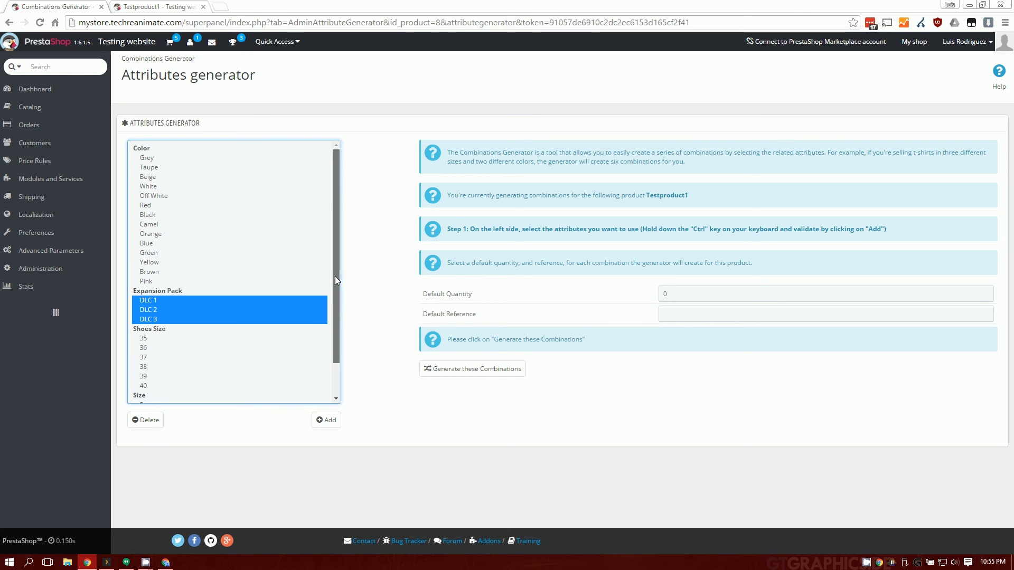
{"action": "left_click", "coordinate": [153, 206], "text": "ctrl"}
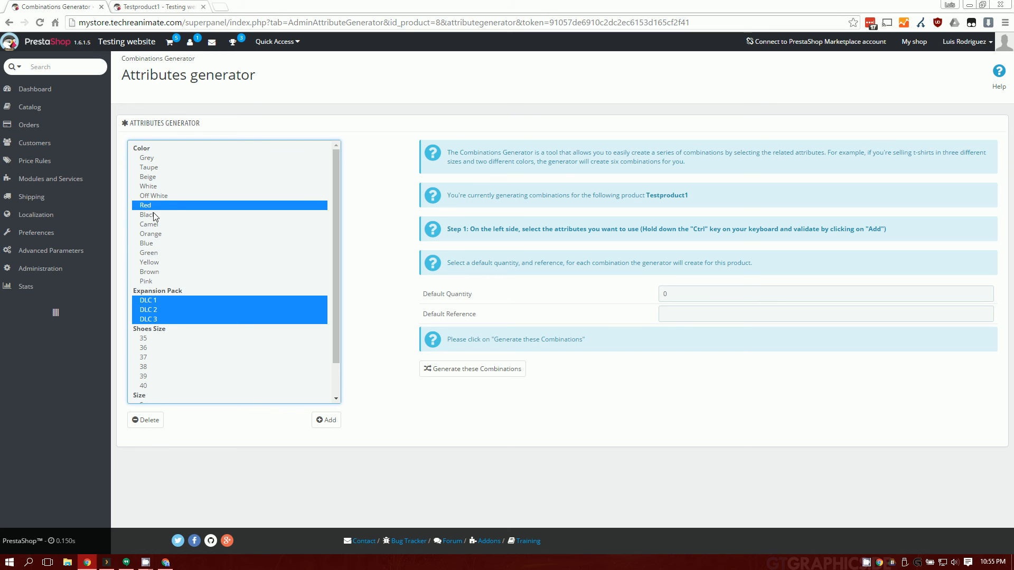
{"action": "left_click", "coordinate": [153, 243], "text": "ctrl"}
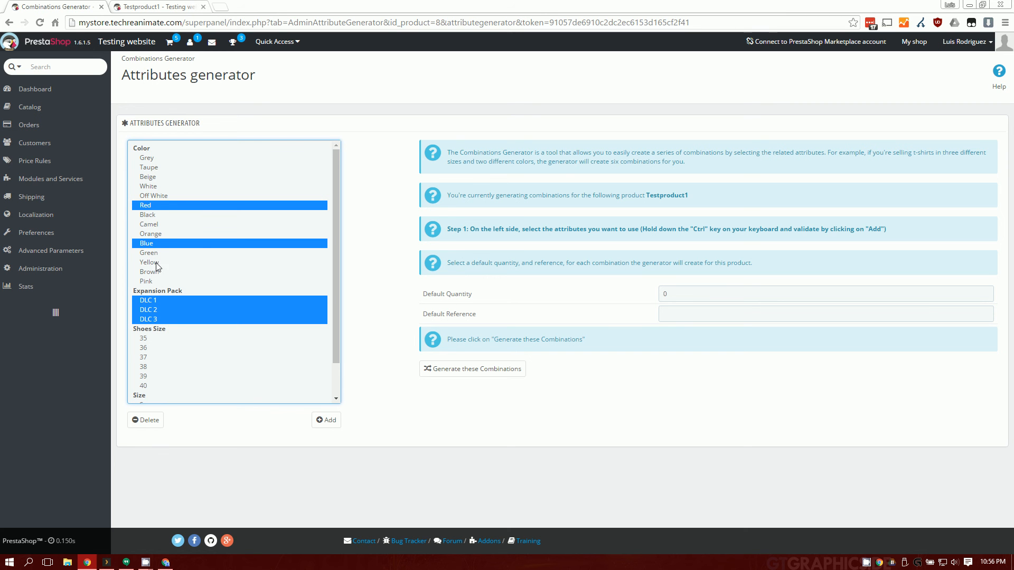
{"action": "left_click", "coordinate": [152, 215], "text": "ctrl"}
{"action": "left_click", "coordinate": [326, 420]}
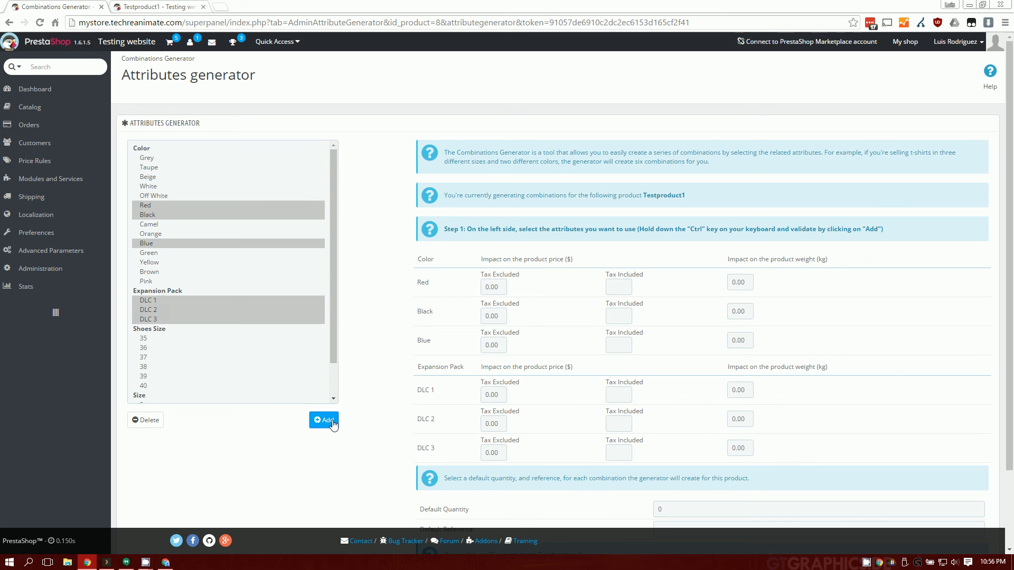
Step: Set the tax-excluded price impacts of the colors to $3 for Red, $2 for Black and $1 for Blue
{"action": "scroll", "coordinate": [625, 344], "scroll_direction": "down", "scroll_amount": 2}
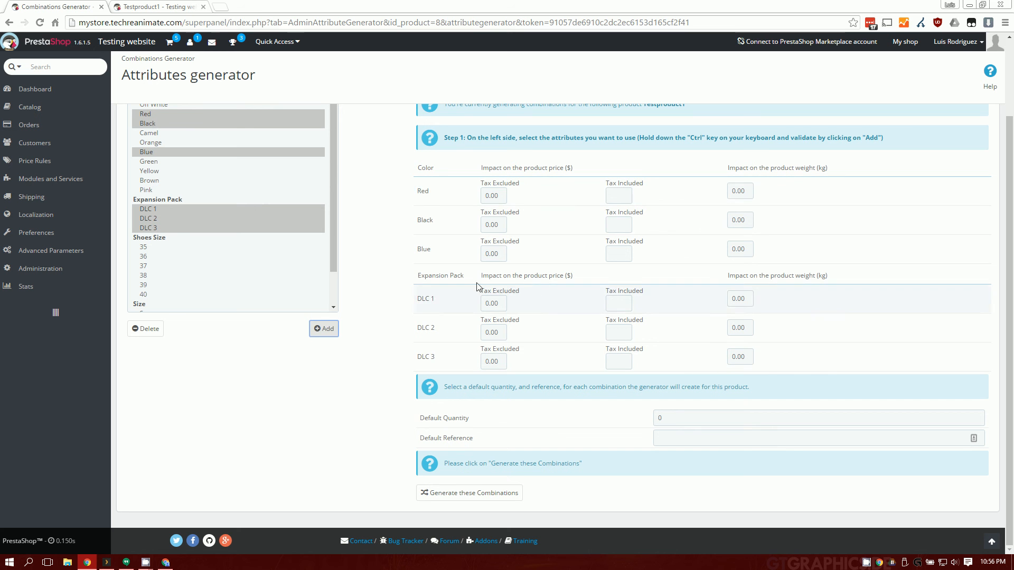
{"action": "left_click", "coordinate": [503, 198]}
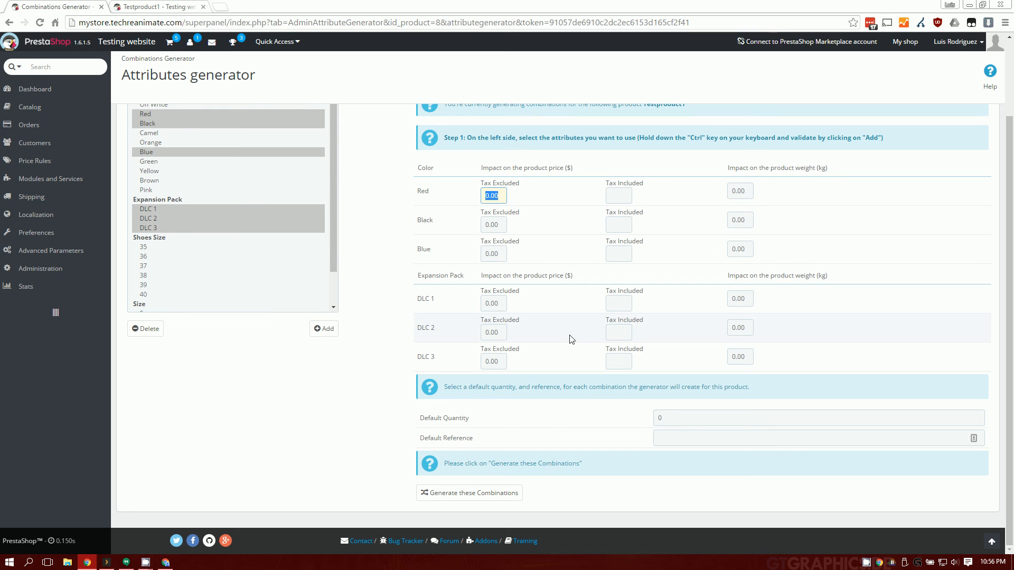
{"action": "scroll", "coordinate": [506, 275], "scroll_direction": "up", "scroll_amount": 3}
{"action": "scroll", "coordinate": [506, 274], "scroll_direction": "down", "scroll_amount": 3}
{"action": "left_click", "coordinate": [492, 197]}
{"action": "left_click_drag", "start_coordinate": [499, 196], "coordinate": [444, 200]}
{"action": "type", "text": "3"}
{"action": "key", "text": "Tab"}
{"action": "type", "text": "2"}
{"action": "key", "text": "Tab"}
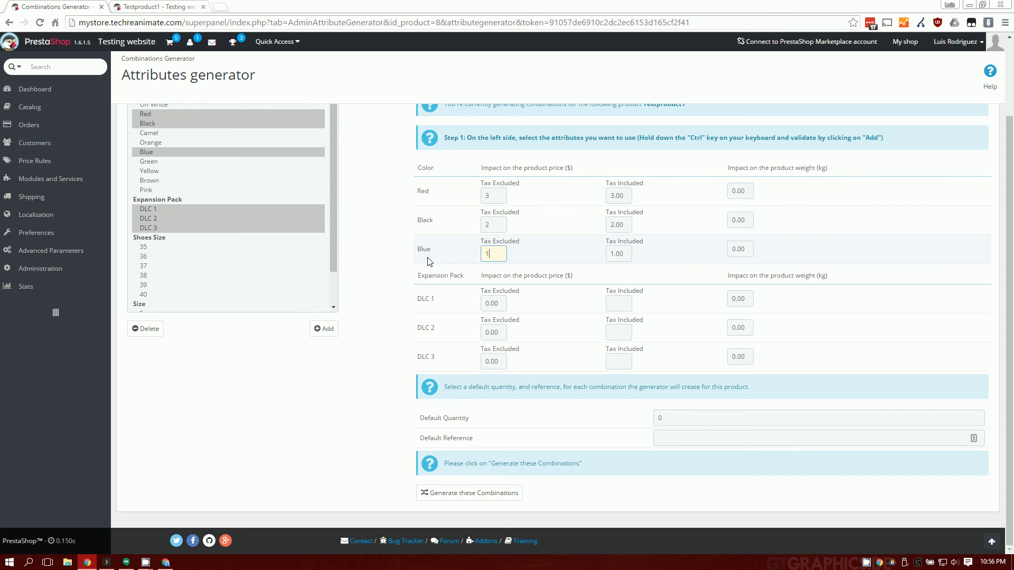
{"action": "type", "text": "1"}
Step: Change the tax-excluded color price impacts to $2 for Red, $1 for Black and $0 for Blue
{"action": "left_click_drag", "start_coordinate": [500, 257], "coordinate": [480, 197]}
{"action": "type", "text": "12"}
{"action": "left_click", "coordinate": [401, 238]}
Step: Set the tax-excluded price impacts to $1 for DLC 1, $2 for DLC 2 and $3 for DLC 3, and generate the combinations
{"action": "left_click_drag", "start_coordinate": [501, 303], "coordinate": [464, 296]}
{"action": "type", "text": "1"}
{"action": "left_click_drag", "start_coordinate": [495, 332], "coordinate": [426, 359]}
{"action": "type", "text": "23"}
{"action": "left_click", "coordinate": [422, 365]}
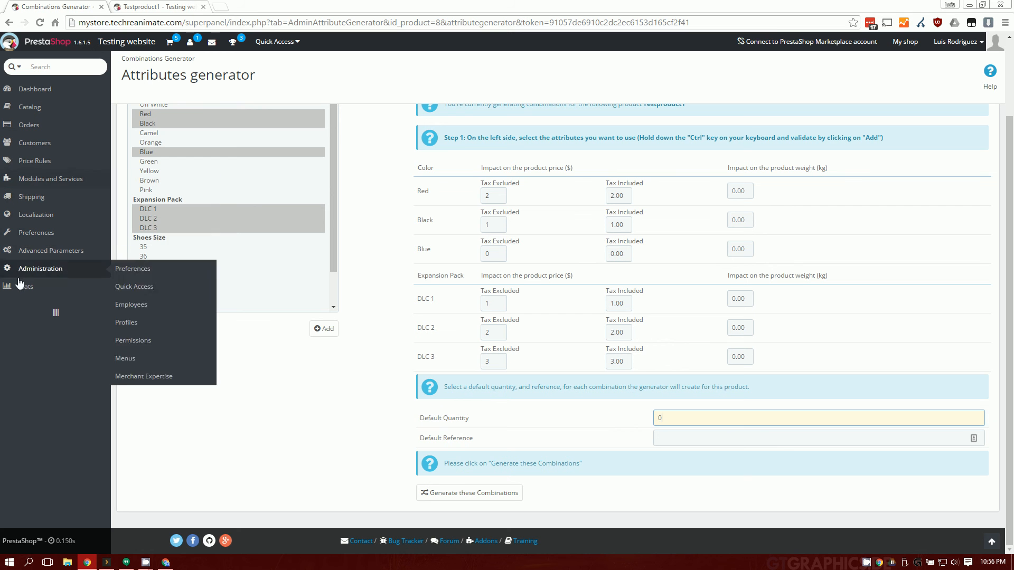
{"action": "mouse_move", "coordinate": [35, 238]}
{"action": "mouse_move", "coordinate": [43, 257]}
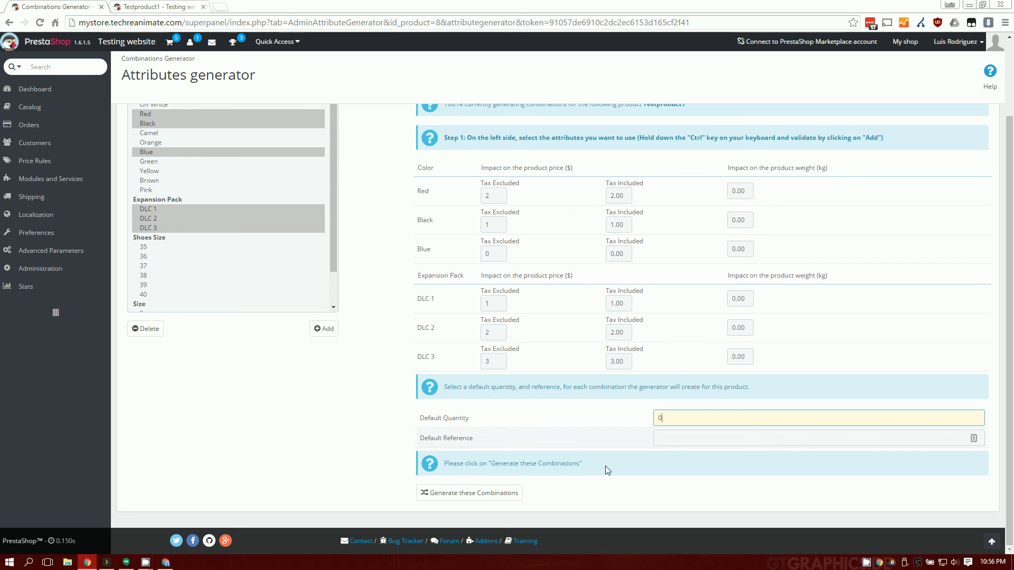
{"action": "left_click", "coordinate": [485, 494]}
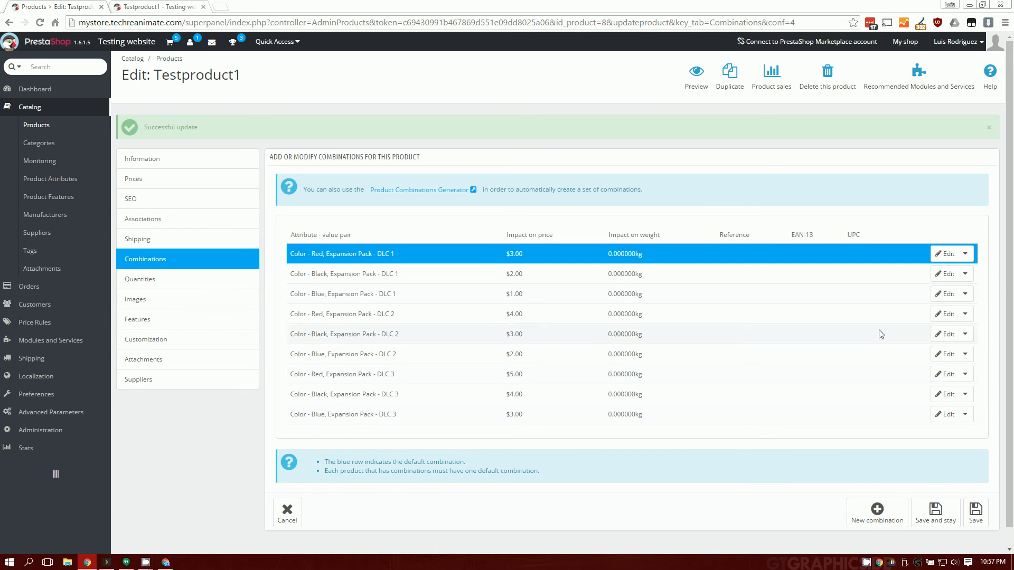
Step: On the Testproduct1 storefront page, choose Expansion Pack DLC 2 and compare its price across the Red, Black and Blue colors
{"action": "left_click", "coordinate": [153, 5]}
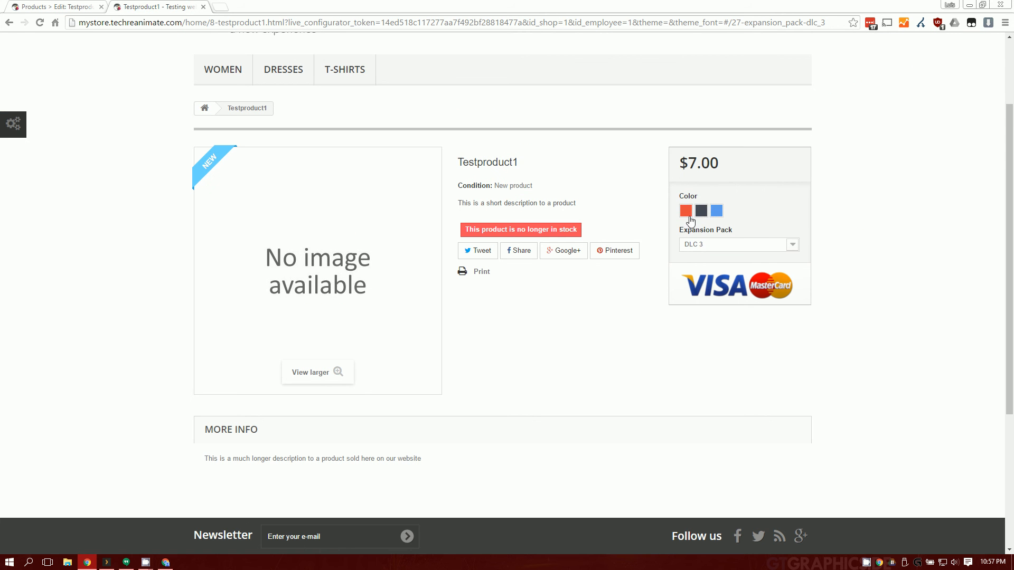
{"action": "left_click", "coordinate": [704, 244]}
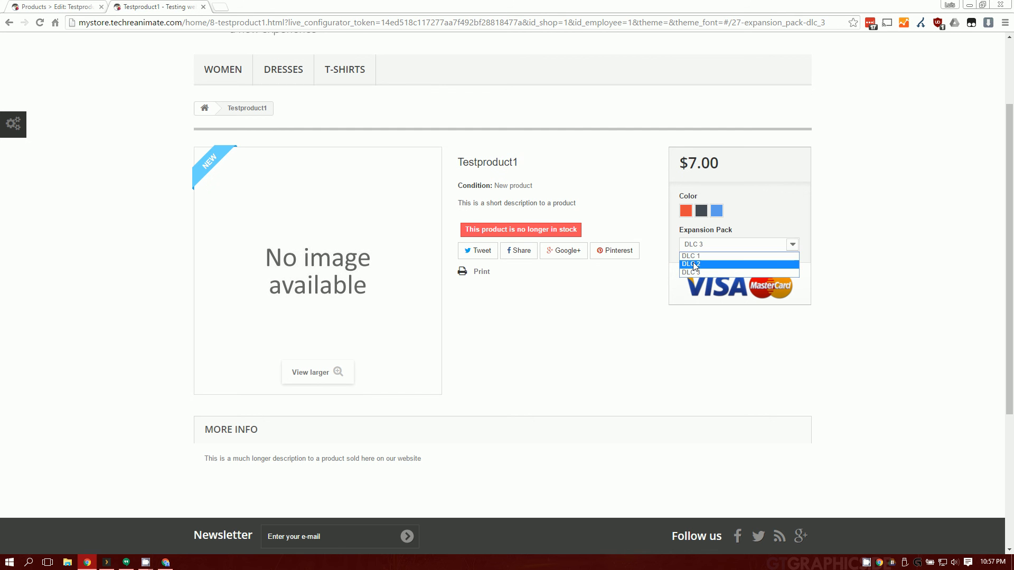
{"action": "left_click", "coordinate": [692, 263]}
{"action": "left_click", "coordinate": [701, 211]}
{"action": "left_click", "coordinate": [716, 213]}
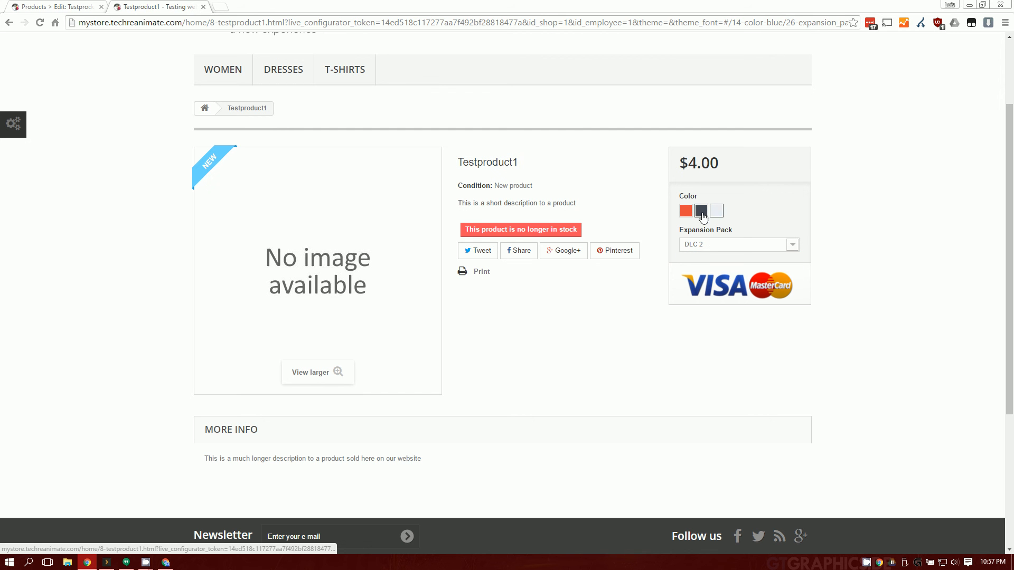
{"action": "left_click", "coordinate": [702, 213]}
{"action": "left_click", "coordinate": [687, 212]}
{"action": "left_click", "coordinate": [703, 212]}
{"action": "left_click", "coordinate": [716, 213]}
{"action": "left_click", "coordinate": [702, 214]}
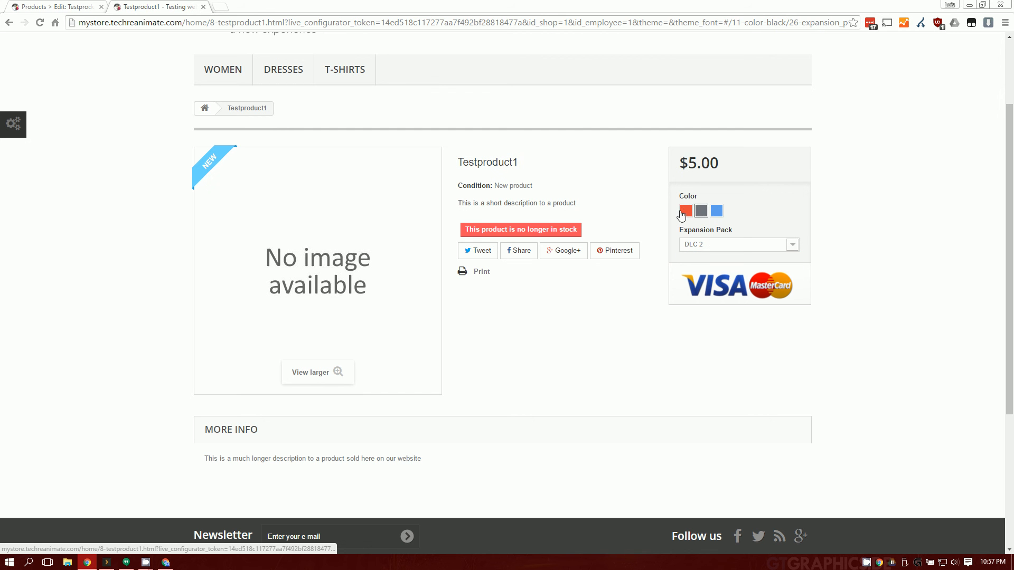
{"action": "left_click", "coordinate": [716, 213]}
Step: Choose Expansion Pack DLC 1 and check its price in Black, Red and Blue
{"action": "left_click", "coordinate": [709, 244]}
{"action": "left_click", "coordinate": [707, 258]}
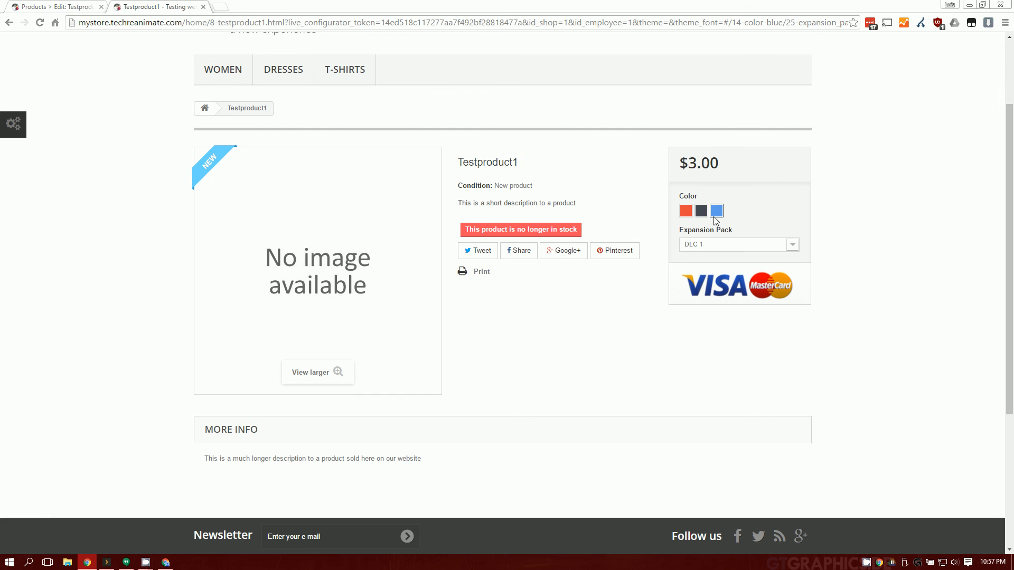
{"action": "left_click", "coordinate": [701, 211]}
{"action": "left_click", "coordinate": [687, 212]}
{"action": "left_click", "coordinate": [717, 211]}
Step: Choose Expansion Pack DLC 3 and check how the price responds to the Red and Black colors
{"action": "left_click", "coordinate": [717, 249]}
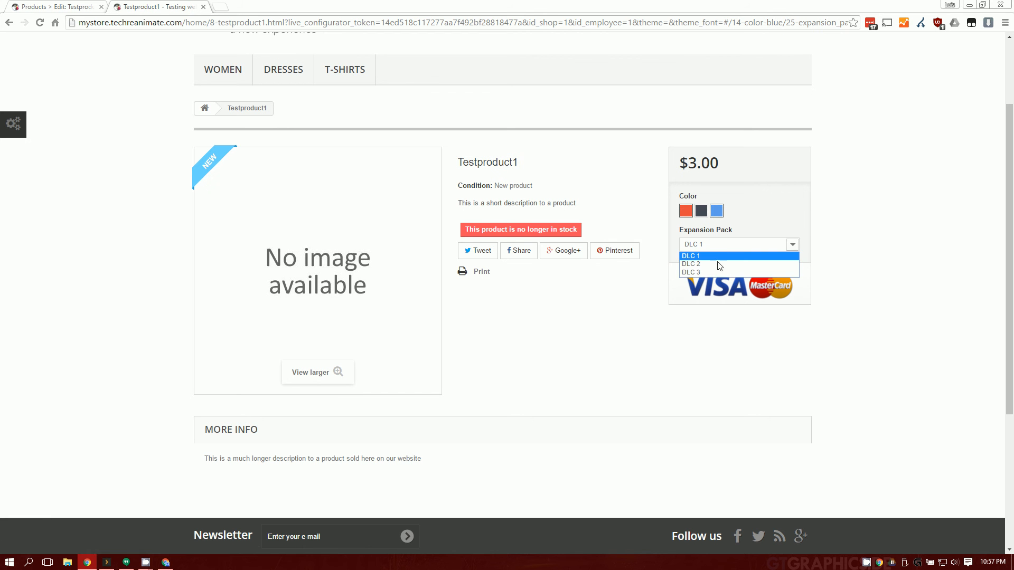
{"action": "left_click", "coordinate": [718, 270]}
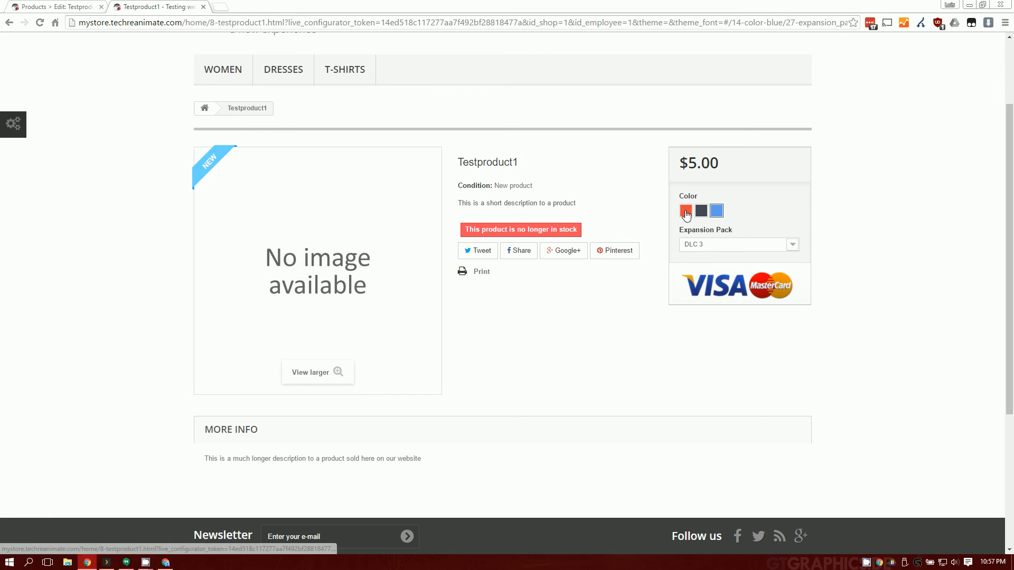
{"action": "left_click", "coordinate": [686, 211]}
{"action": "left_click", "coordinate": [703, 212]}
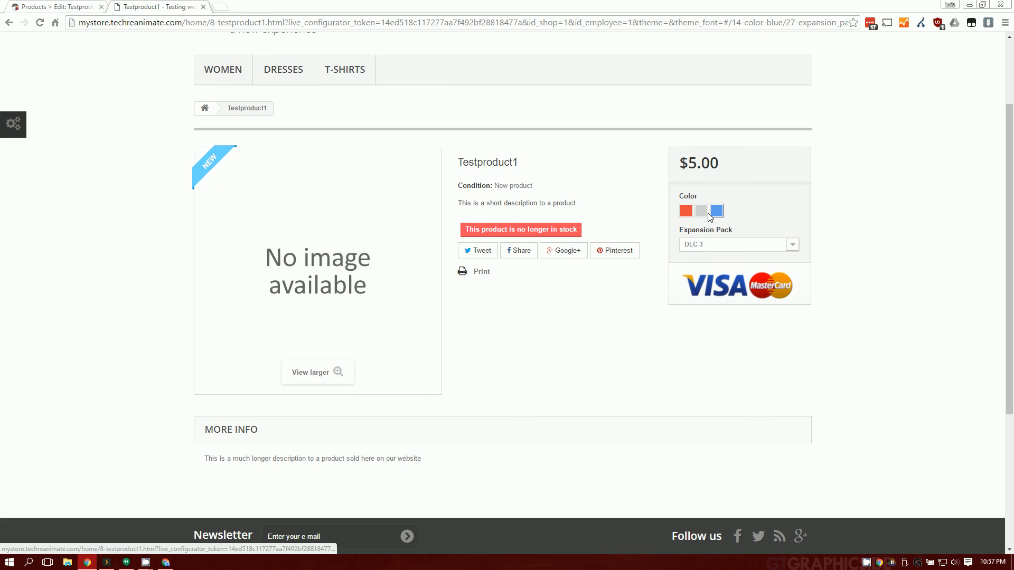
{"action": "left_click", "coordinate": [686, 211]}
Step: With Red selected, compare the product's price for Expansion Pack DLC 2 and DLC 1, ending on DLC 1
{"action": "left_click", "coordinate": [703, 244]}
{"action": "left_click", "coordinate": [698, 264]}
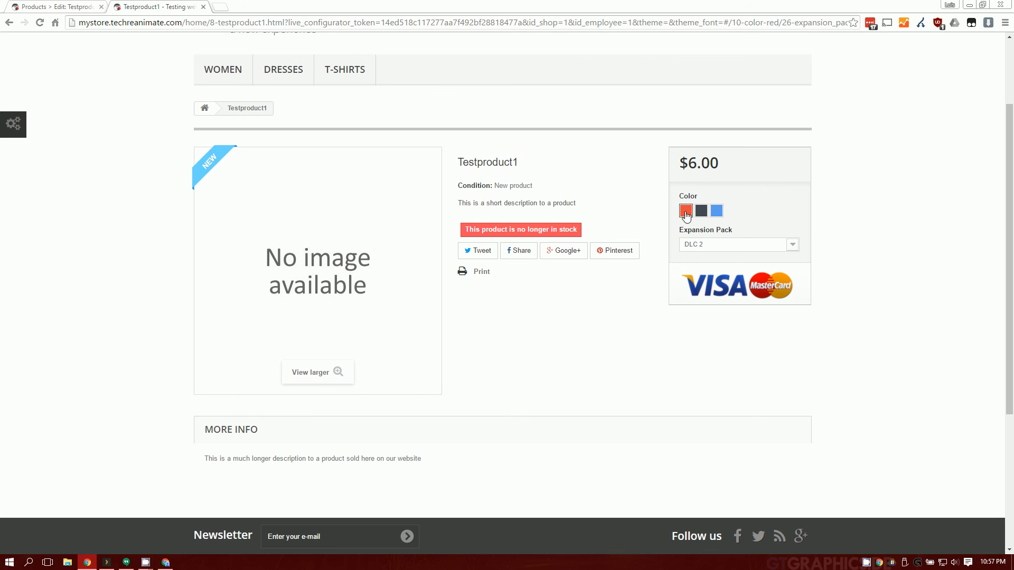
{"action": "left_click", "coordinate": [697, 244]}
{"action": "left_click", "coordinate": [699, 258]}
{"action": "left_click", "coordinate": [701, 245]}
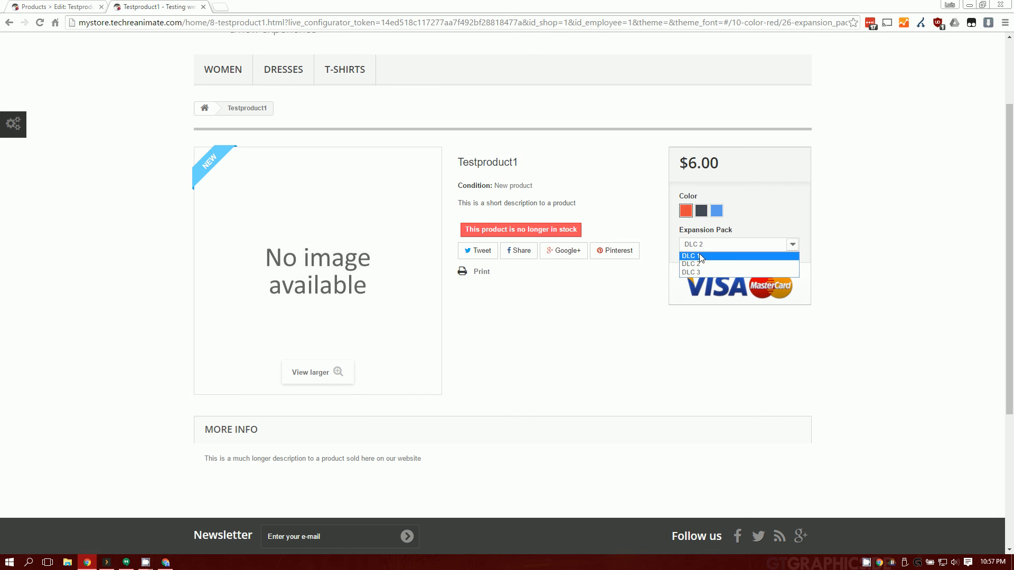
{"action": "left_click", "coordinate": [702, 254]}
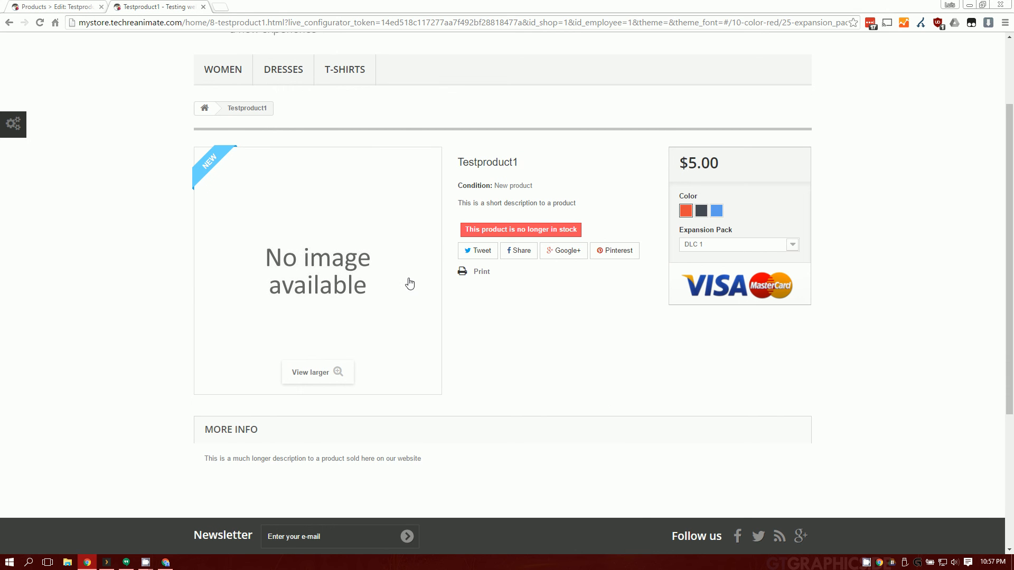
{"action": "scroll", "coordinate": [427, 290], "scroll_direction": "up", "scroll_amount": 2}
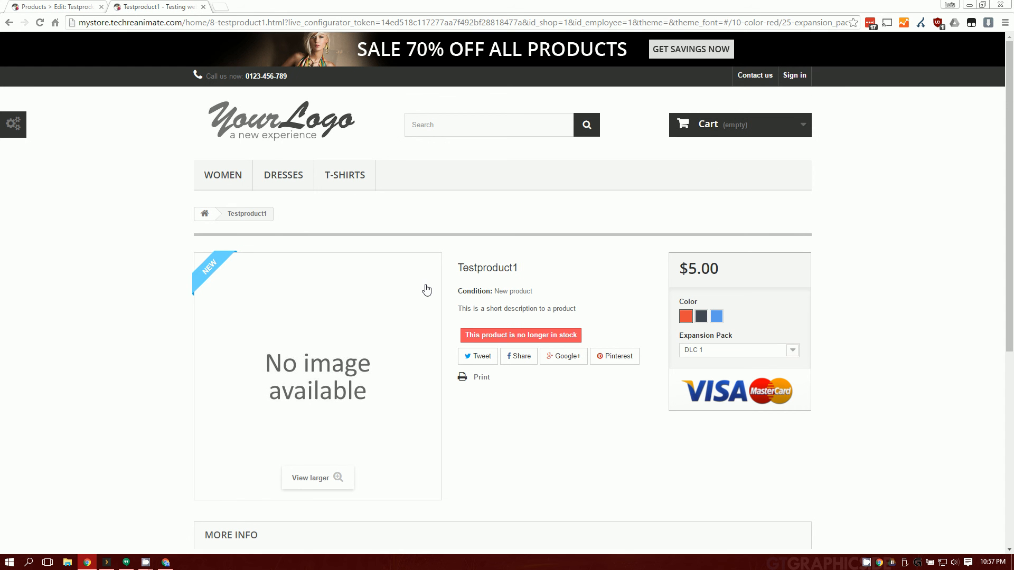